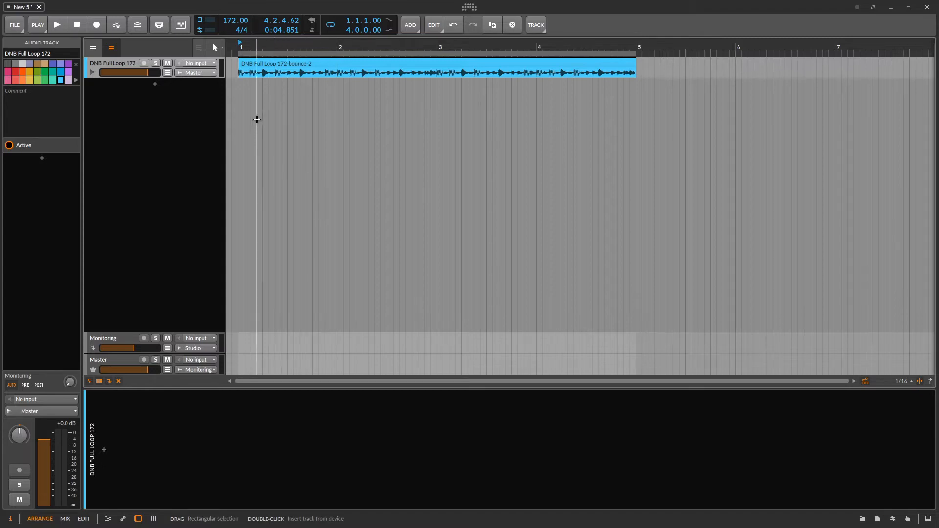
Step: Show the onsets of the DNB Full Loop 172 clip and insert missing onsets at three unmarked hits in bars 1 and 2
double_click(296, 69)
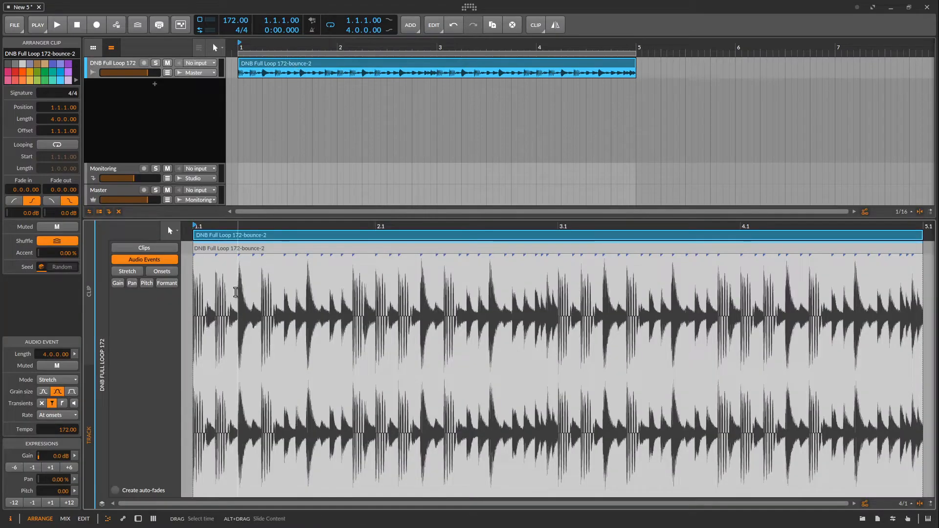
drag(291, 313, 340, 338)
click(163, 271)
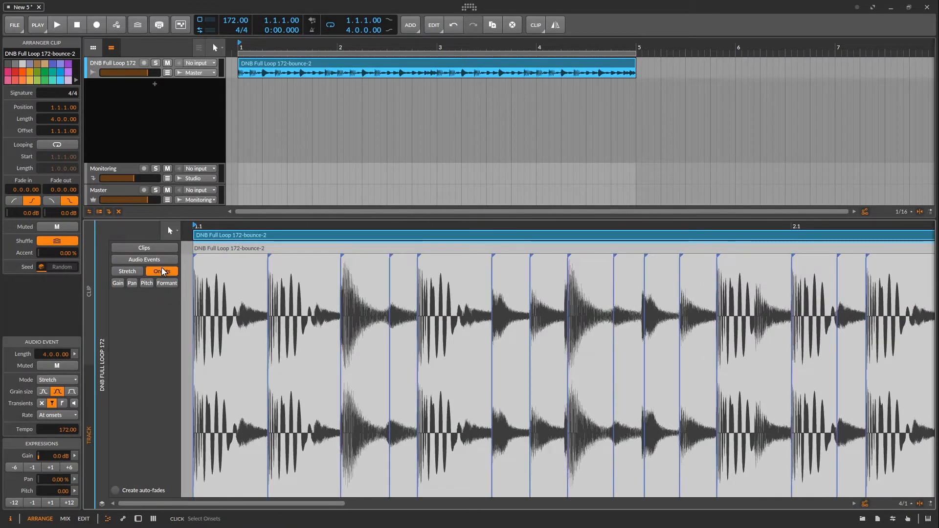
double_click(318, 311)
double_click(240, 311)
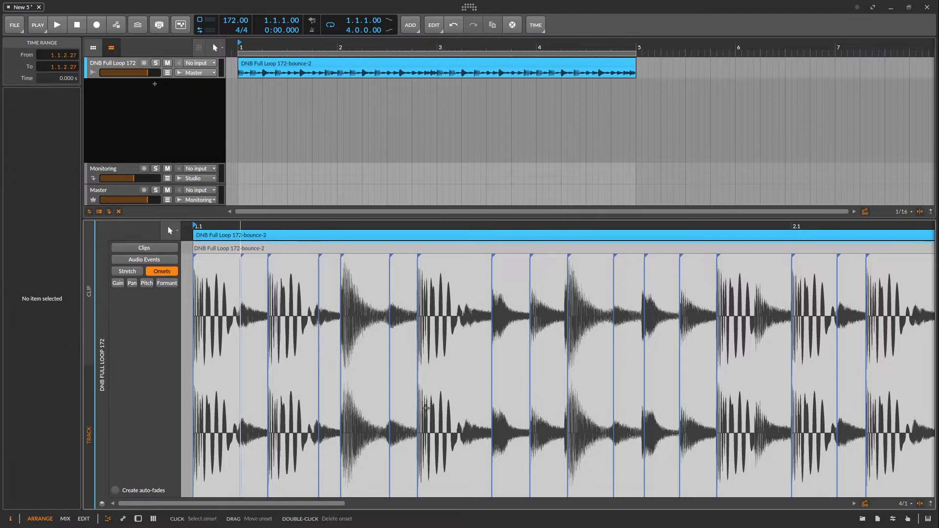
drag(727, 311, 304, 311)
double_click(491, 310)
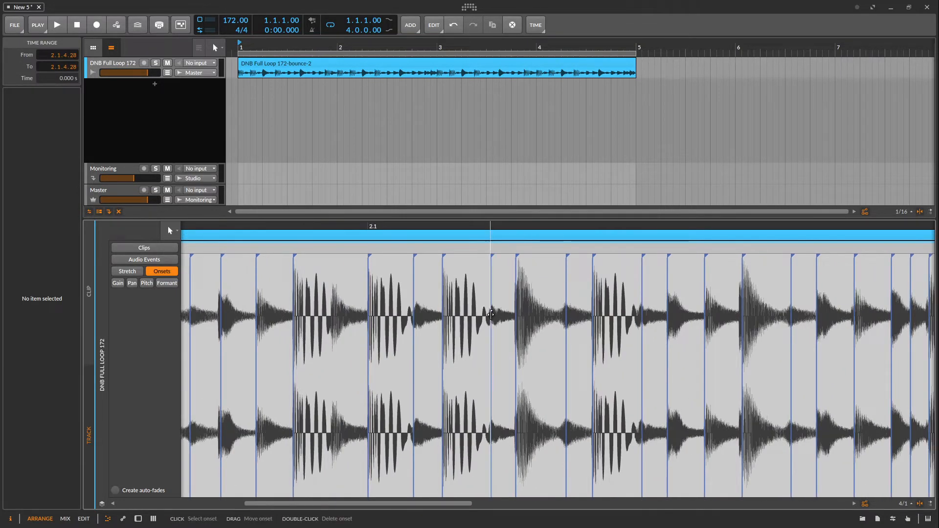
Step: Check the onset markers against the waveform hits along the rest of the drum loop
drag(816, 311, 294, 311)
drag(758, 311, 513, 360)
drag(716, 344, 504, 318)
drag(395, 337, 653, 337)
drag(317, 379, 679, 359)
drag(421, 359, 646, 354)
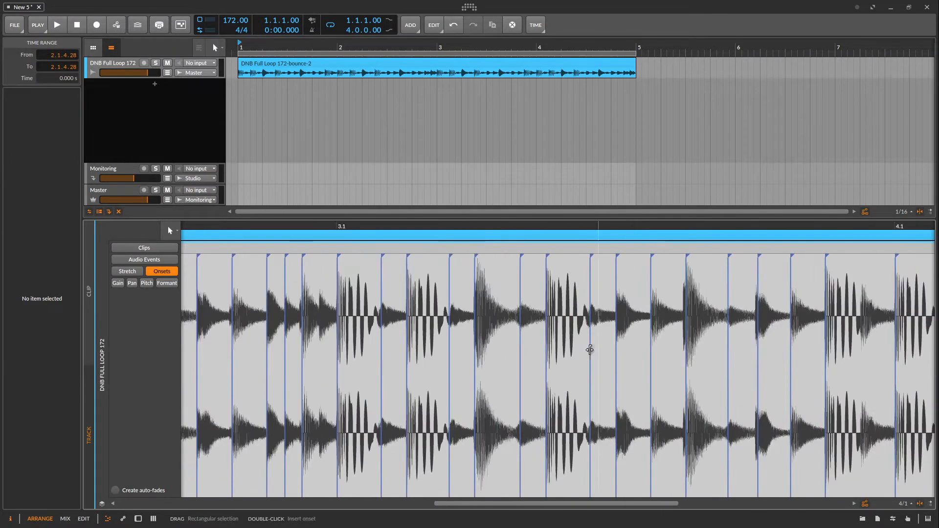
drag(315, 350, 474, 283)
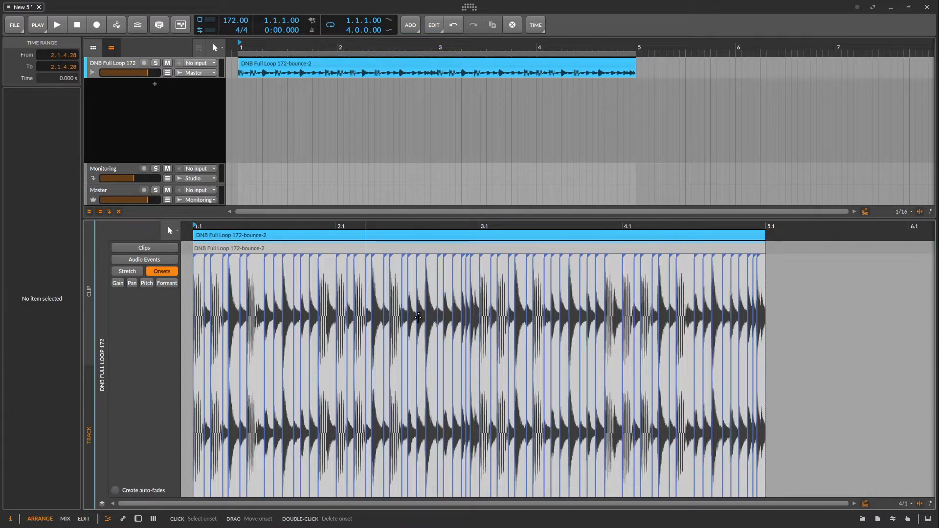
Step: Slice the drum loop clip to a multisample at its onsets, using Bounce and Slice with the Pre-Fader source at 32-bit floating-point
double_click(117, 70)
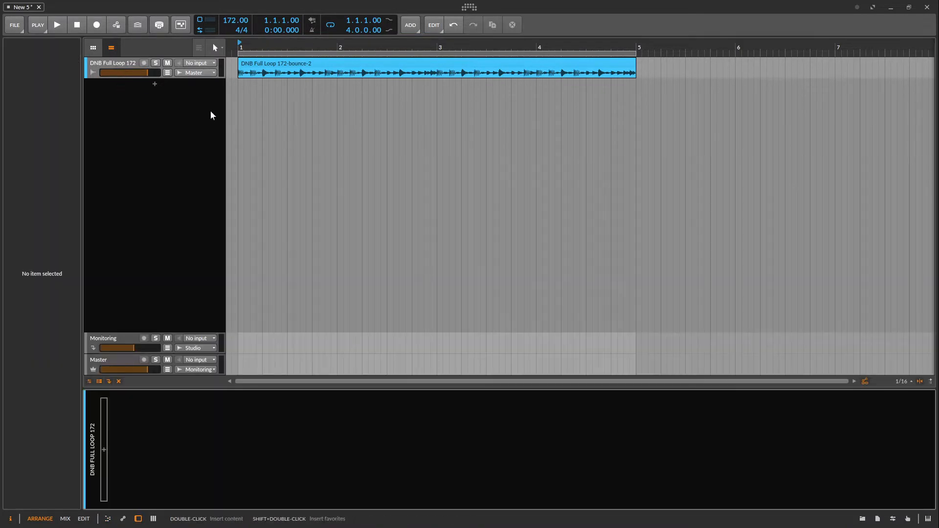
click(306, 122)
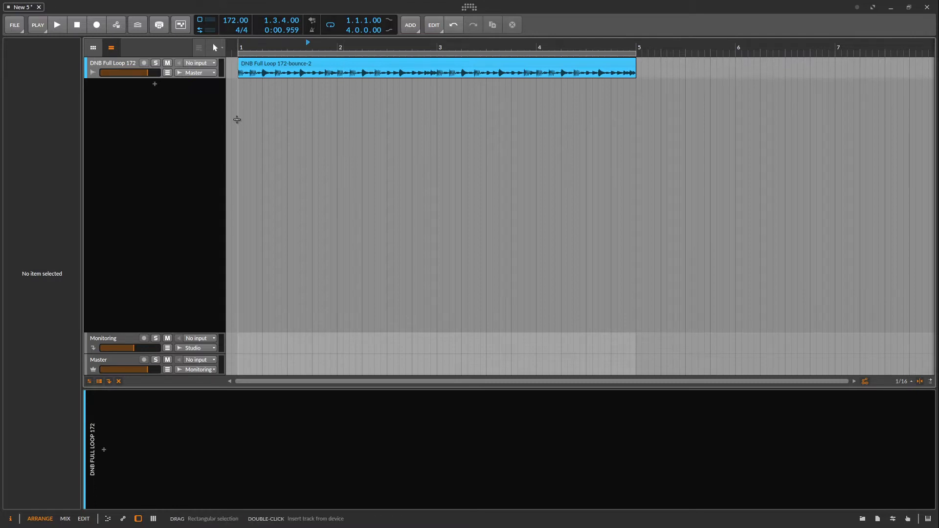
click(327, 67)
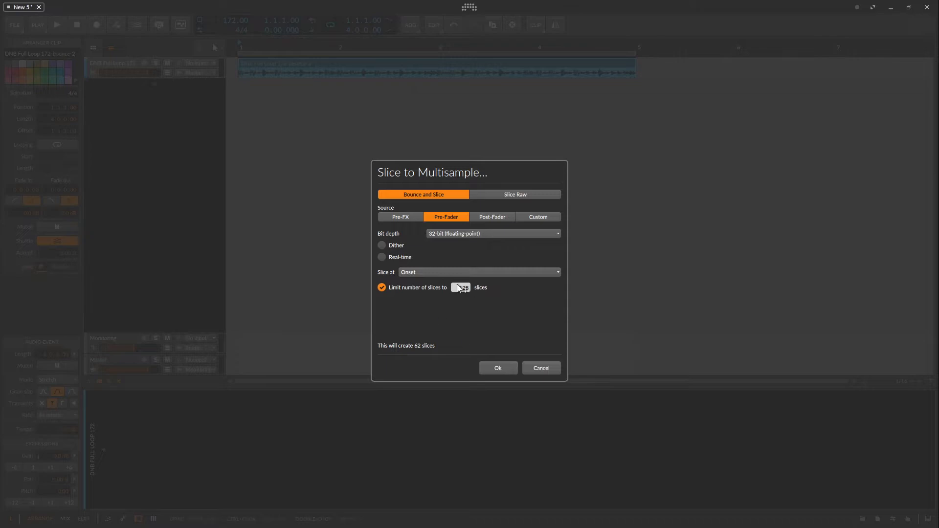
click(499, 369)
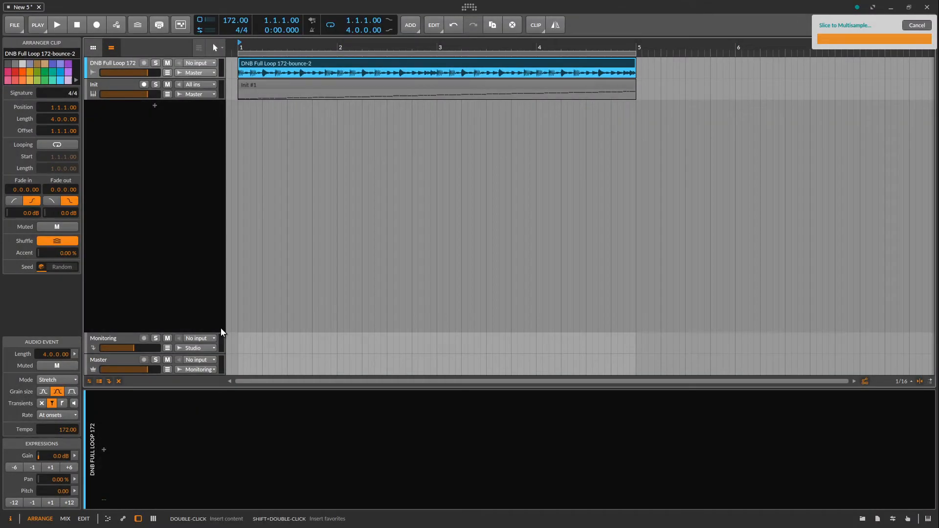
Step: Deactivate the original DNB Full Loop 172 audio track and select the Init instrument track
click(104, 62)
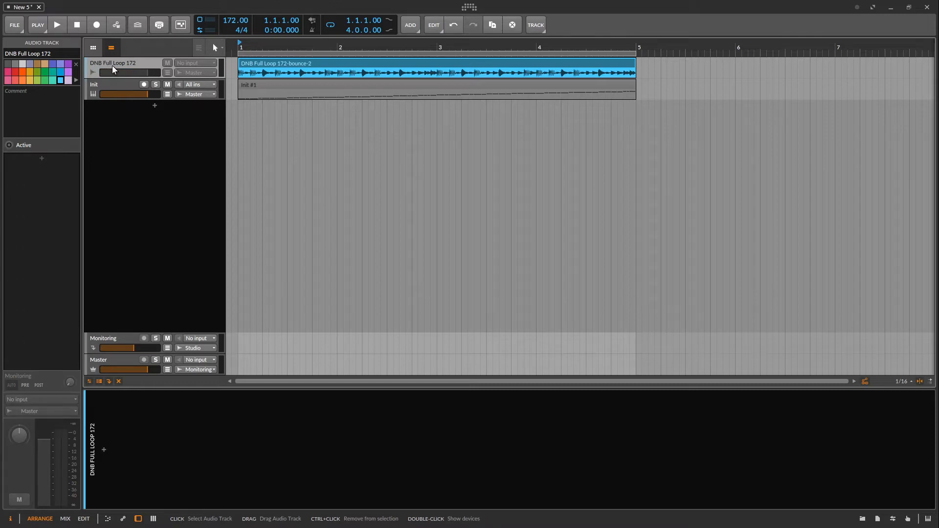
click(94, 87)
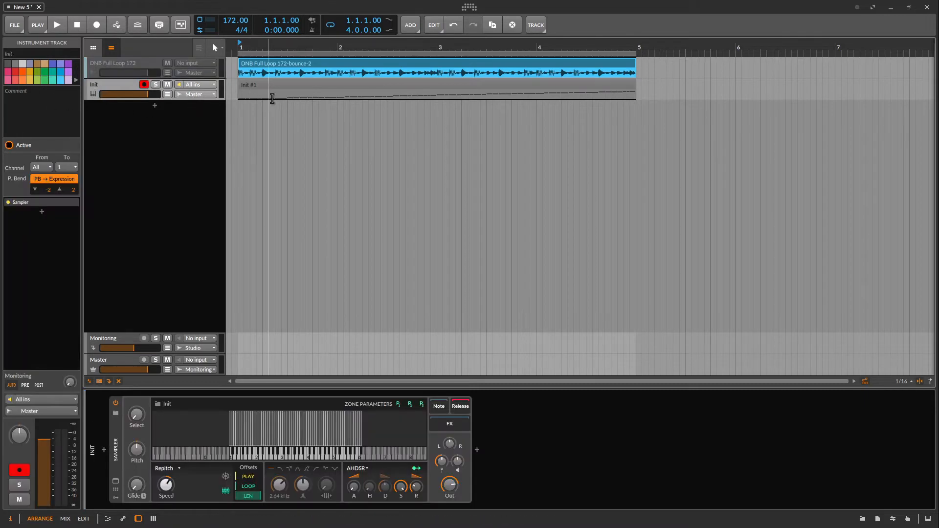
Step: Play back the sliced clip on the Init track and try a different playback speed in the Sampler
click(365, 83)
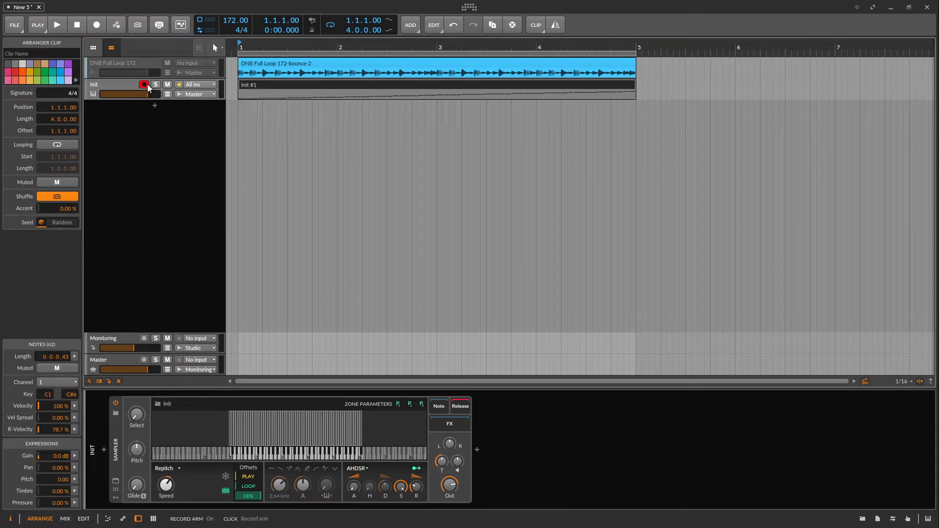
key(space)
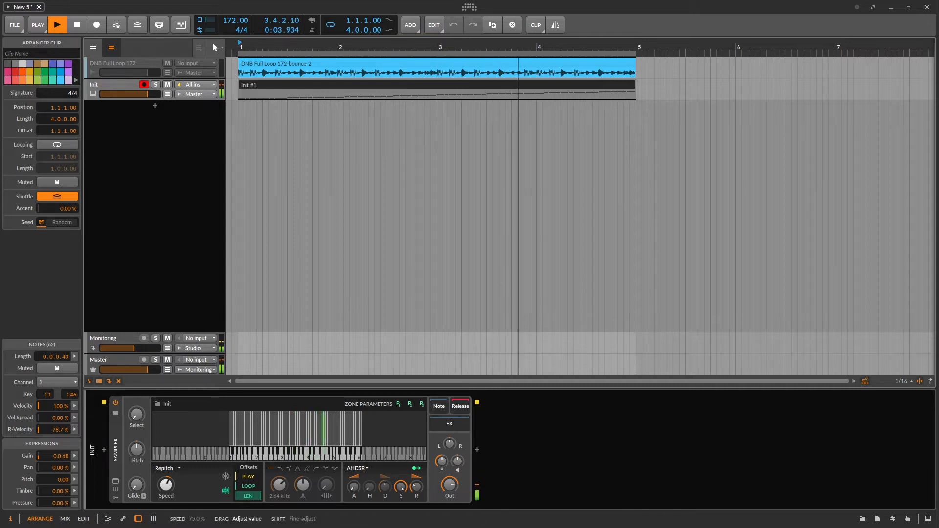
drag(166, 484, 165, 515)
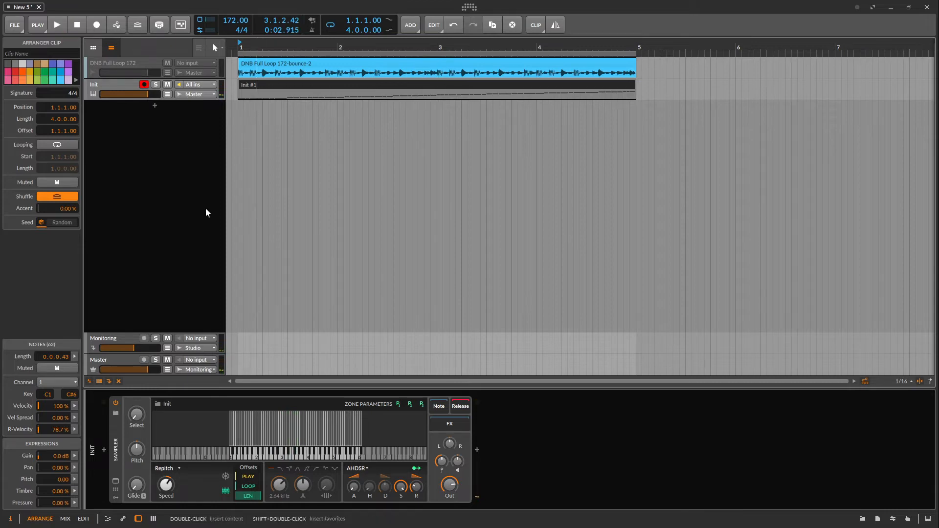
Step: Open the Init clip's notes and stretch both the lowest note C1 and the highest note C#6 across all four bars
double_click(292, 85)
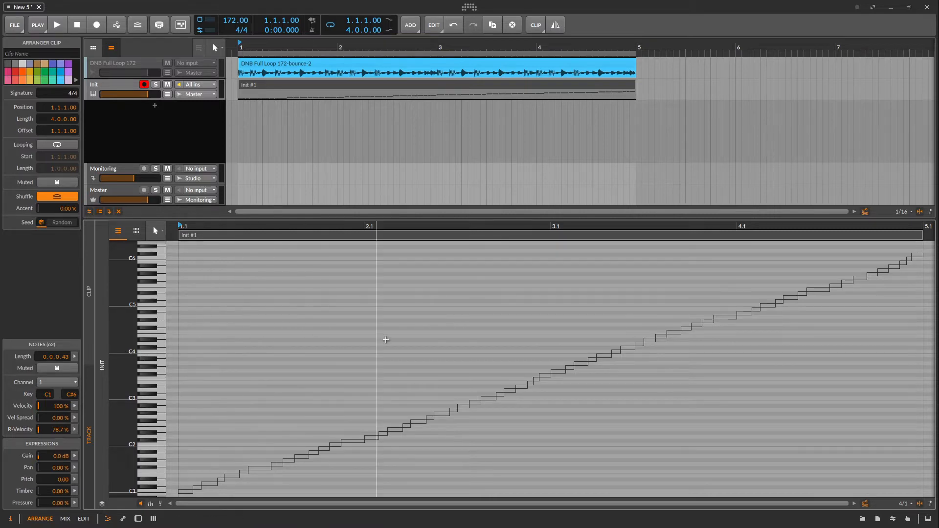
mouse_move(653, 380)
mouse_down()
mouse_move(634, 389)
mouse_move(649, 380)
mouse_up()
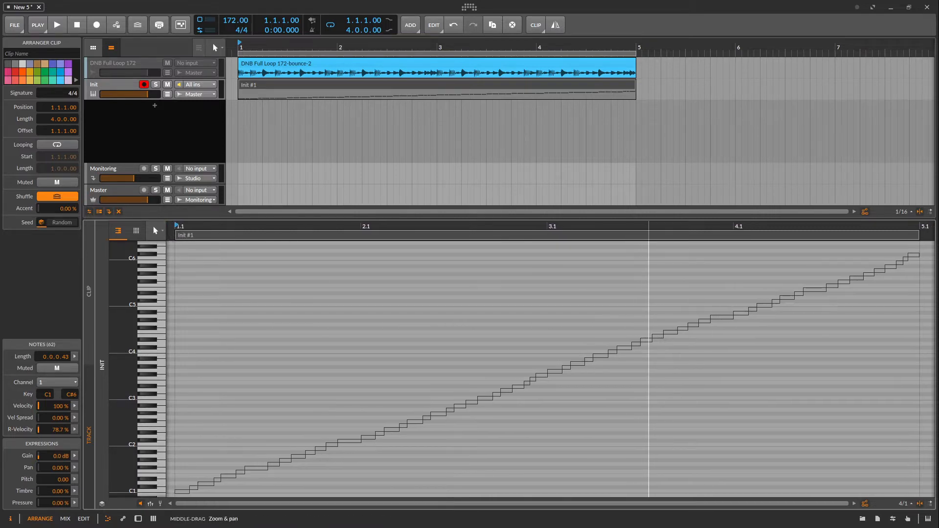
drag(188, 491, 918, 482)
drag(845, 304, 849, 288)
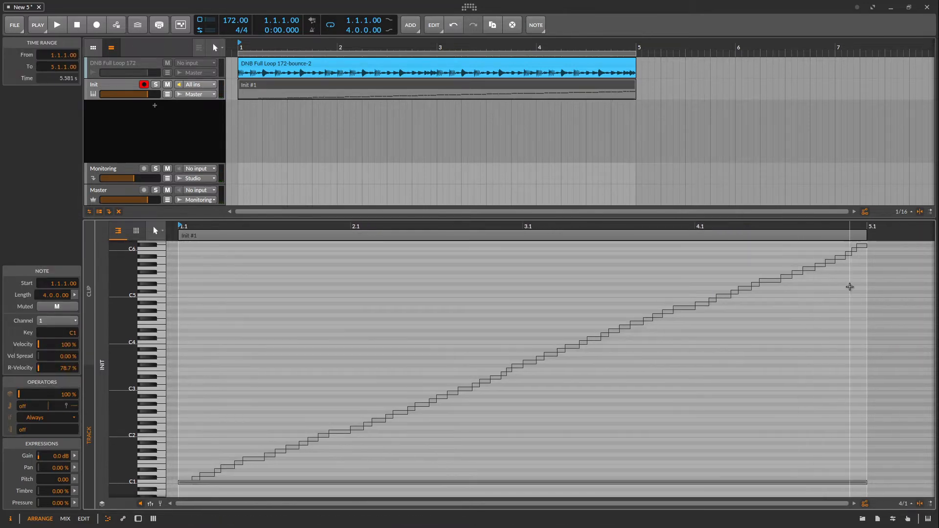
drag(859, 245, 185, 264)
Step: Delete all the short notes lying between the two four-bar notes at C1 and C#6
drag(885, 254, 176, 478)
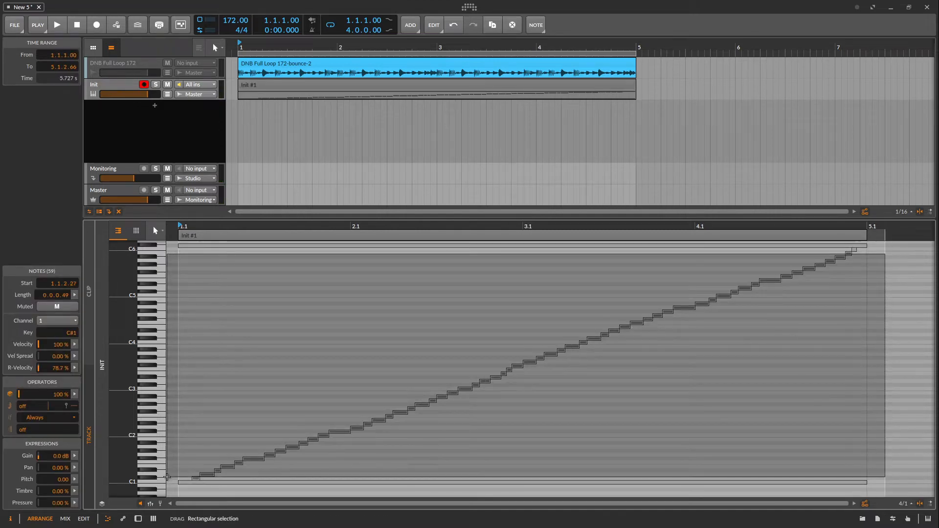
key(Delete)
click(854, 250)
key(Delete)
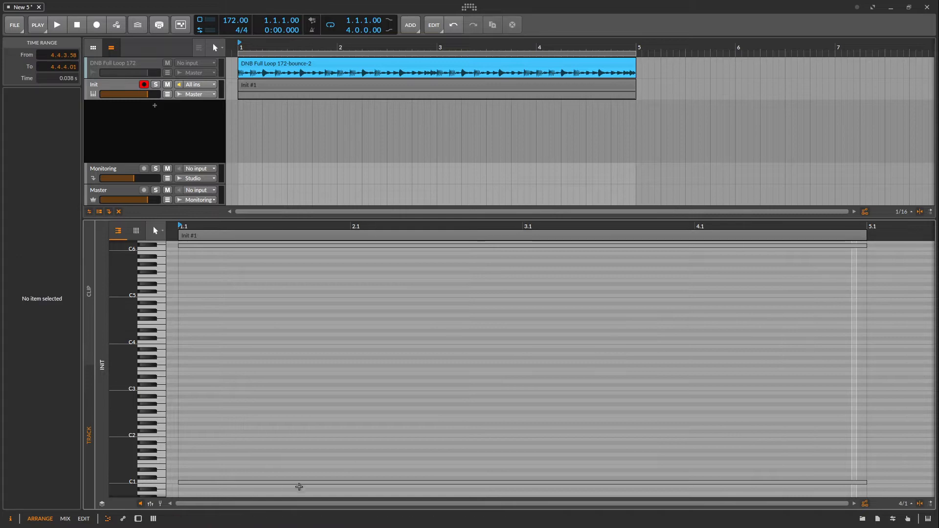
Step: Extend the Init clip to a length of 8 bars
drag(453, 381, 453, 421)
drag(315, 382, 258, 420)
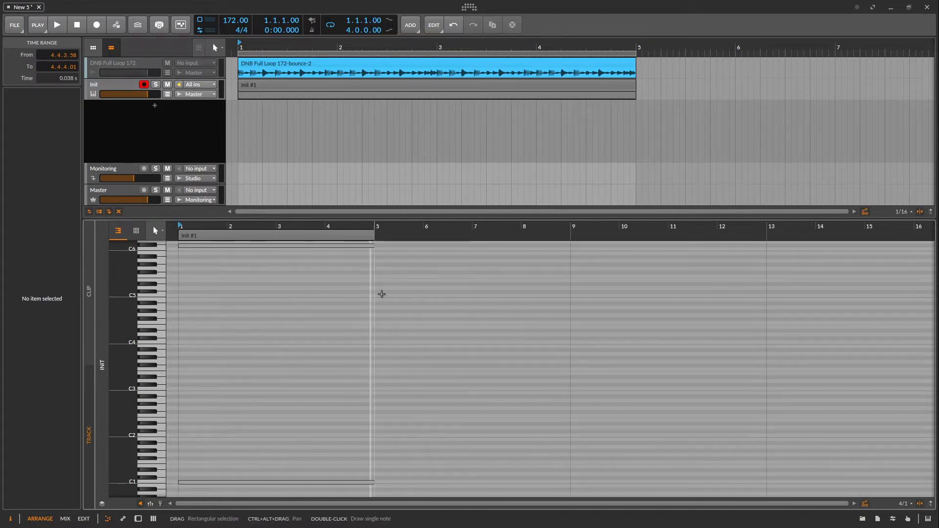
drag(371, 237, 570, 237)
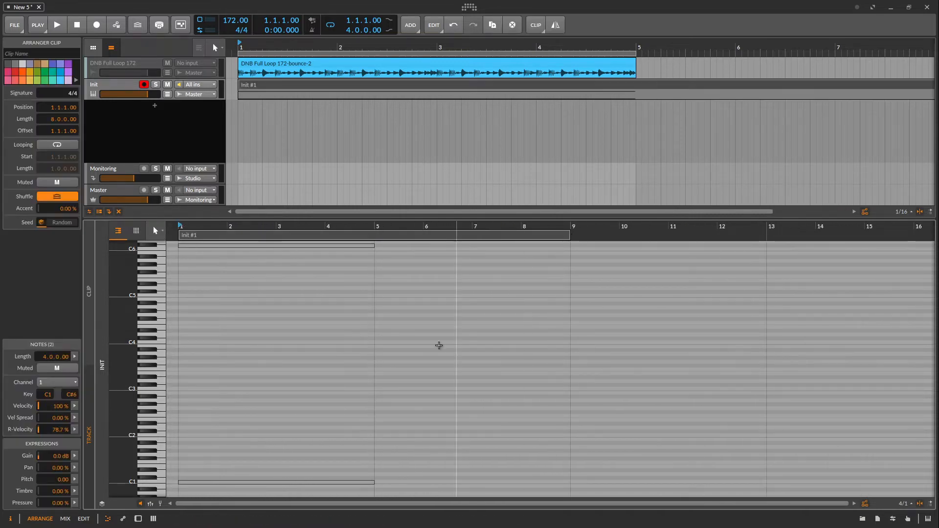
Step: Duplicate the C1 note repeatedly, raising each copy one semitone and moving it back to bar 1, to stack four-bar notes up to E2
click(215, 482)
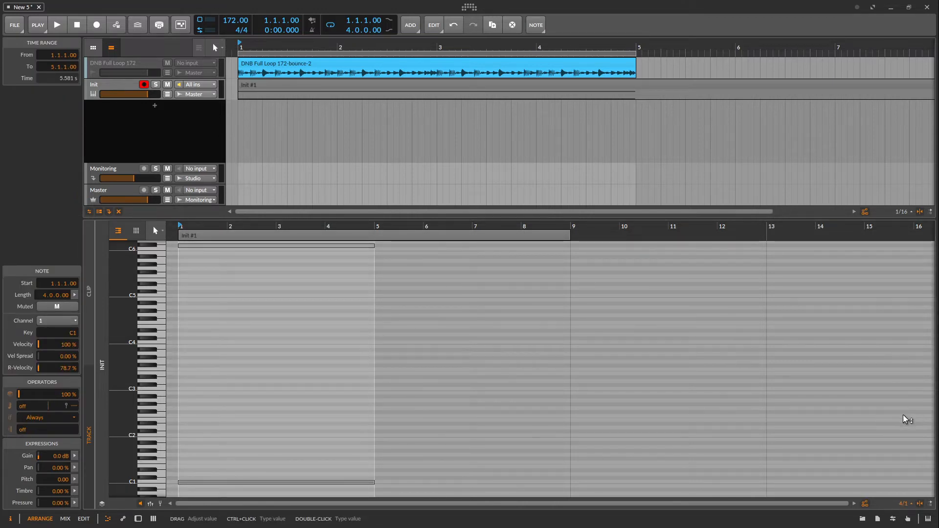
click(398, 329)
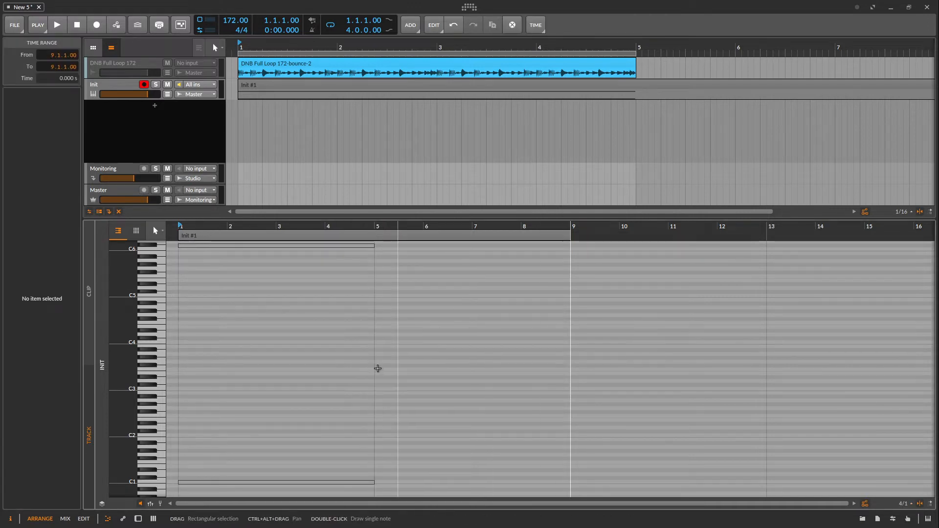
click(175, 387)
click(254, 483)
key(ctrl+d)
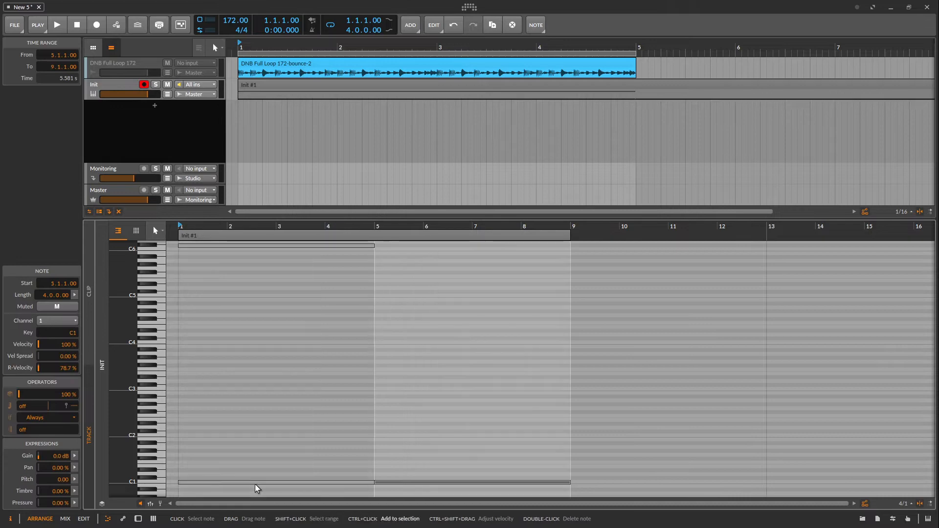
key(Up)
key(Up)
key(Up)
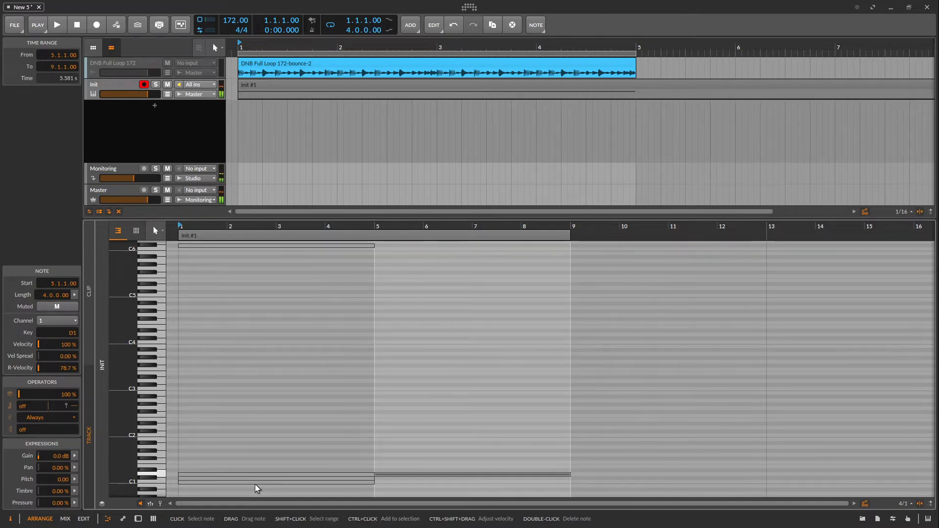
key(Left)
key(Up)
key(ctrl+d)
key(Left)
key(Up)
key(ctrl+d)
key(Left)
key(Up)
key(ctrl+d)
key(Left)
key(Up)
key(ctrl+d)
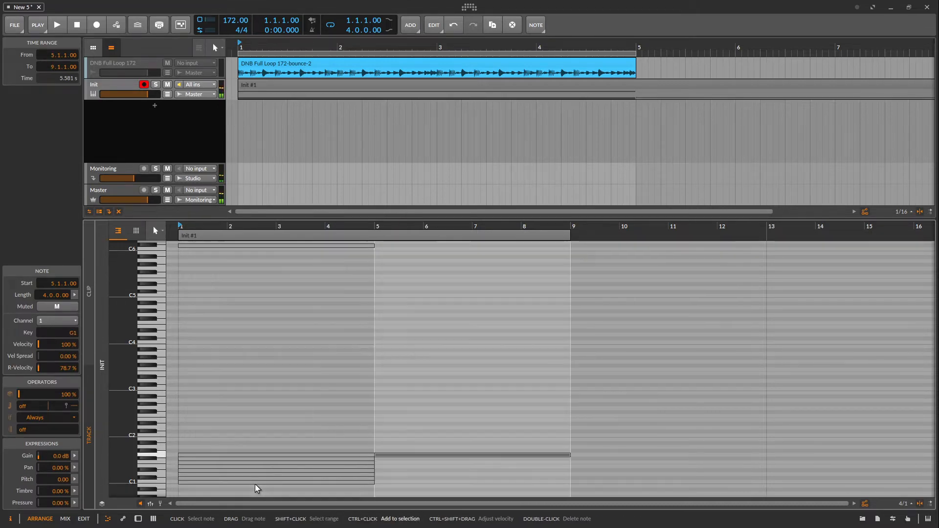
key(Left)
key(Up)
key(ctrl+d)
key(Left)
key(Up)
key(ctrl+d)
key(Up)
key(Left)
key(ctrl+d)
key(Up)
key(Left)
key(ctrl+d)
key(Up)
key(Left)
key(ctrl+d)
key(Up)
key(Left)
key(ctrl+d)
key(Up)
key(Left)
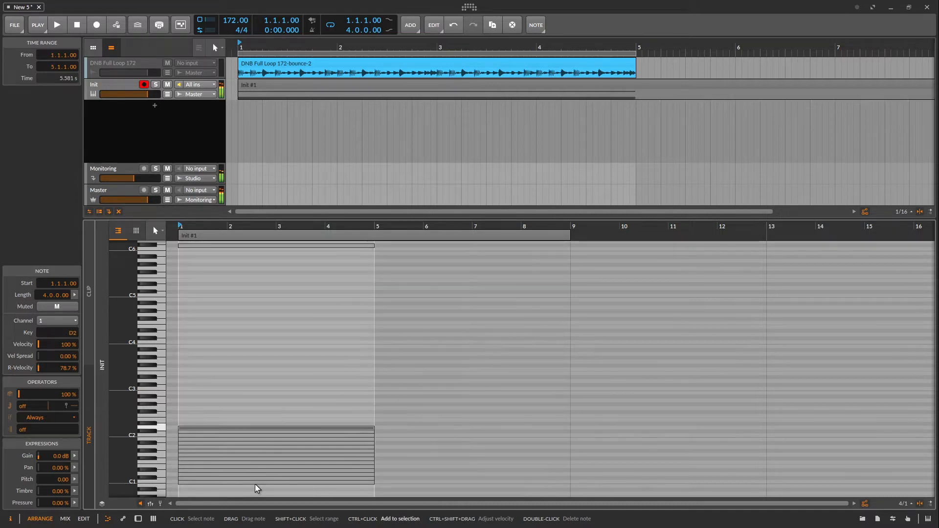
key(ctrl+d)
key(Up)
key(Left)
key(ctrl+d)
key(Up)
key(Left)
key(ctrl+d)
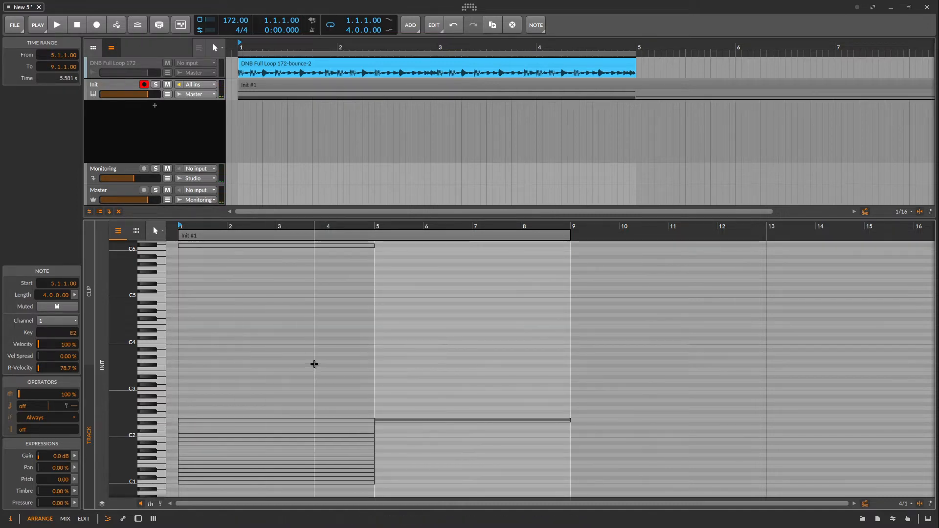
Step: Duplicate the stack of notes from C1 to E2, transpose the copy up one octave and move it back to bar 1
drag(281, 379, 266, 474)
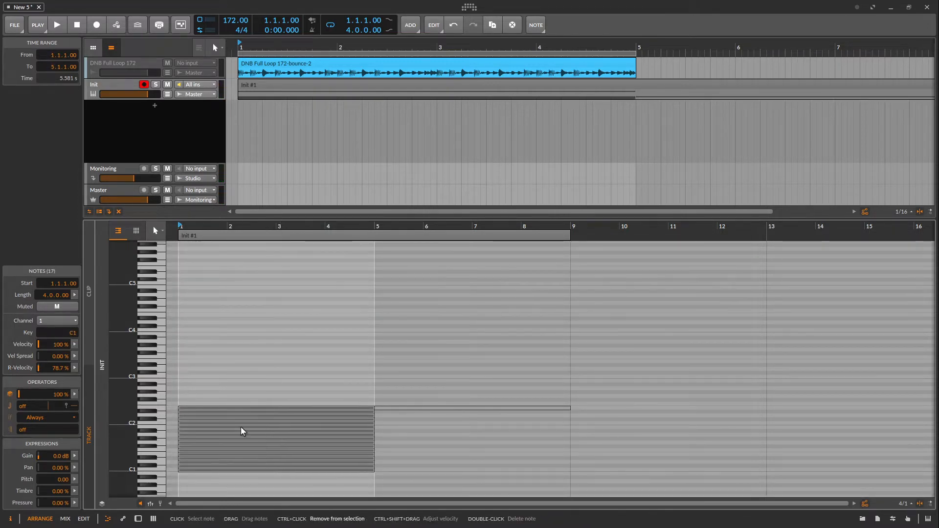
key(ctrl+d)
key(shift+Up)
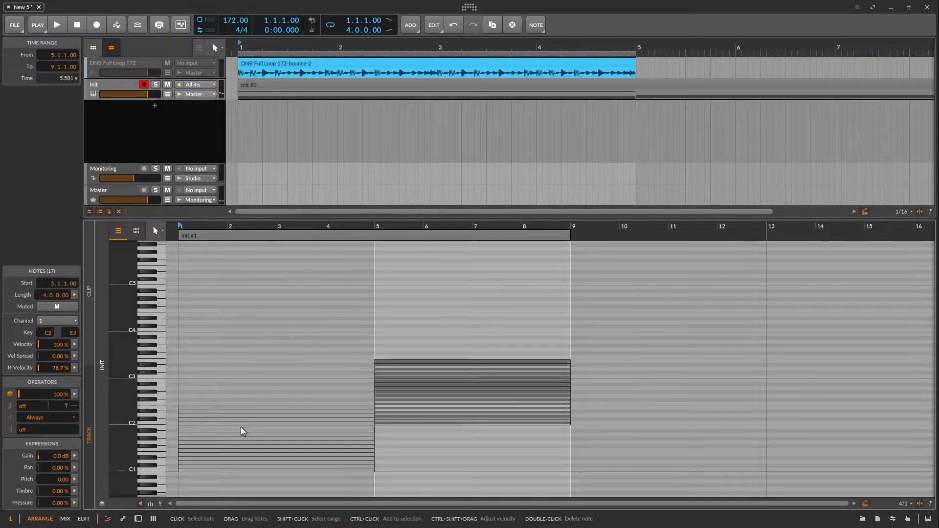
key(shift+Left)
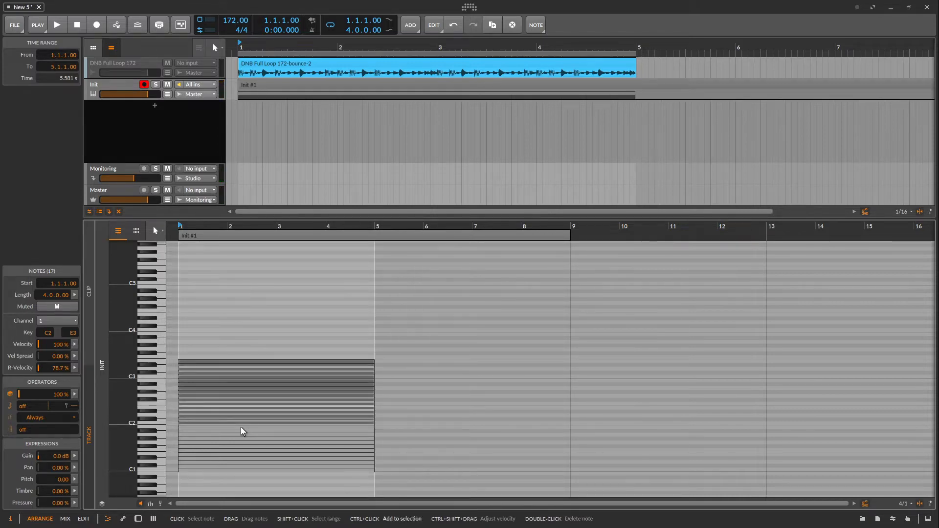
Step: Duplicate the C2 to E3 note block, transpose the copy to C#3 through F4 and move it back to bar 1
key(ctrl+d)
key(shift+Up)
key(Up)
key(Up)
key(shift+Left)
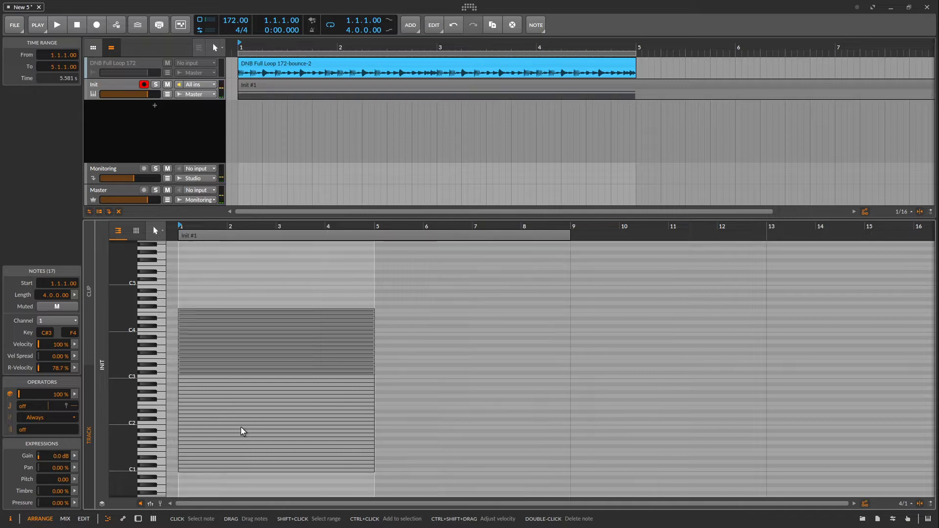
Step: Duplicate the C#3 to F4 note block, transpose the copy so it starts at D4 and move it back to bar 1
key(ctrl+d)
key(shift+Up)
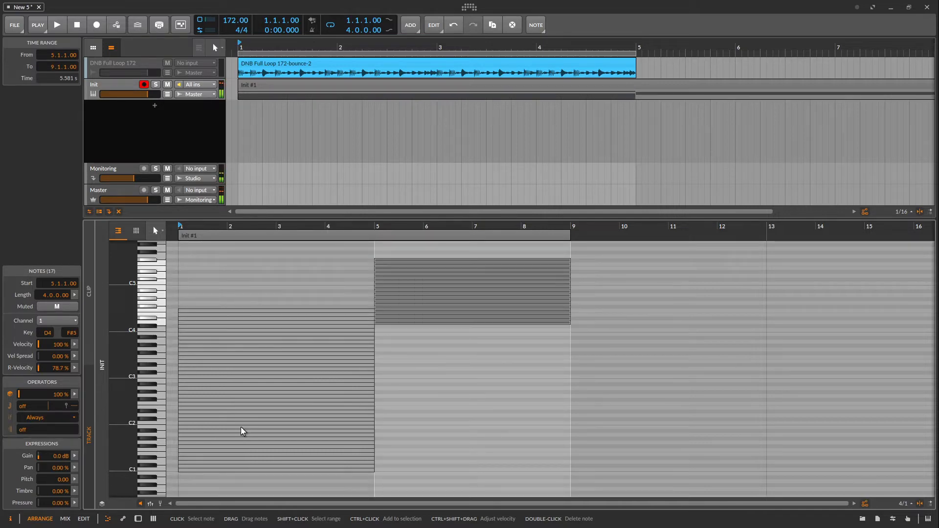
key(shift+Left)
scroll(260, 352, up, 3)
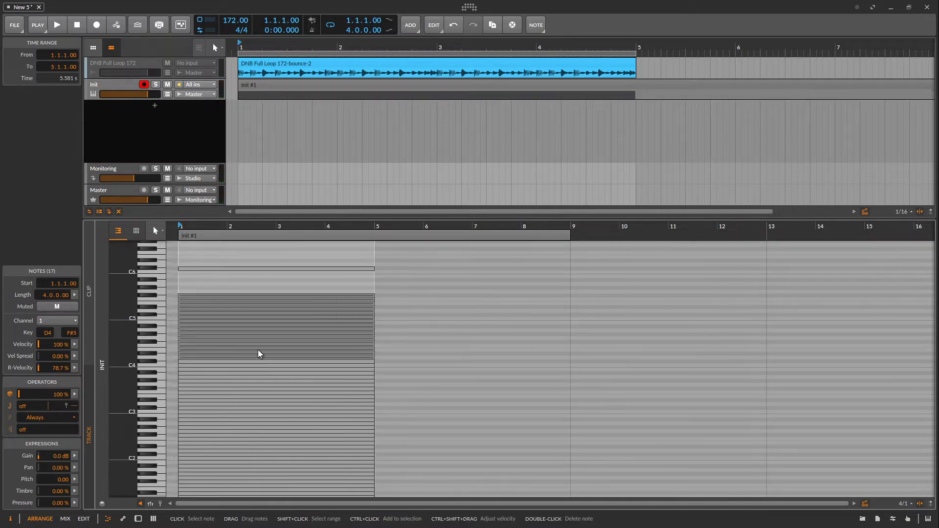
Step: Duplicate the D4 to F#5 note block, transpose the copy up one octave and move it to bar 1, filling the stack up to C#6
key(ctrl+d)
key(shift+Up)
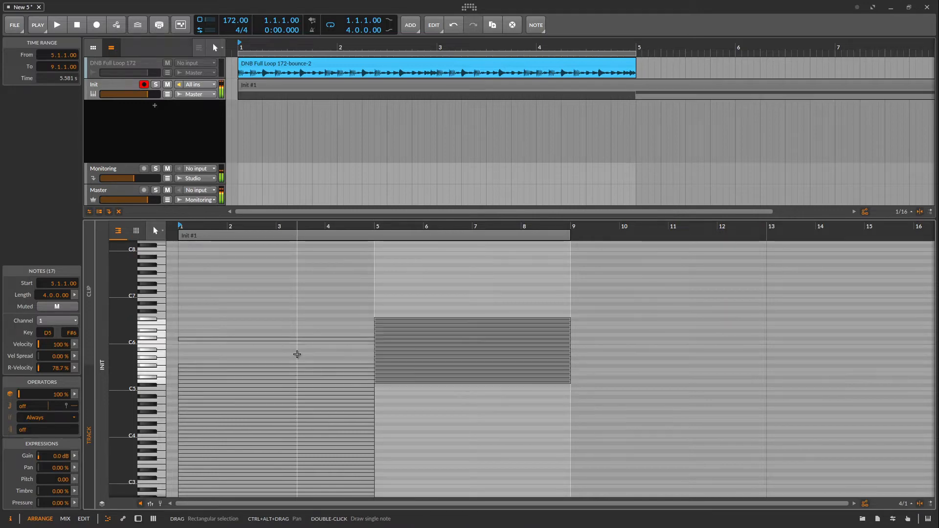
key(shift+Left)
key(ctrl+z)
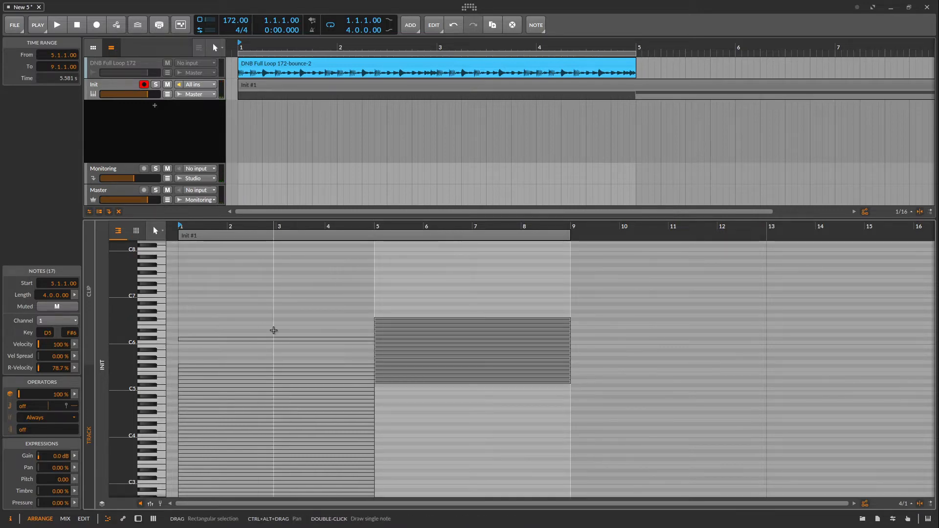
key(shift+Left)
click(207, 326)
drag(207, 326, 154, 341)
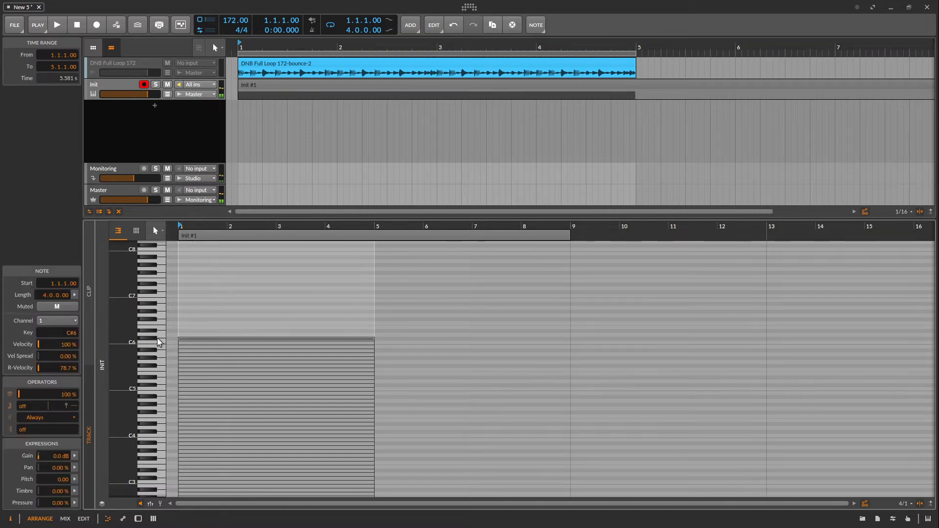
Step: Play the full note stack briefly and show the Init track's Sampler device
scroll(371, 322, down, 3)
key(space)
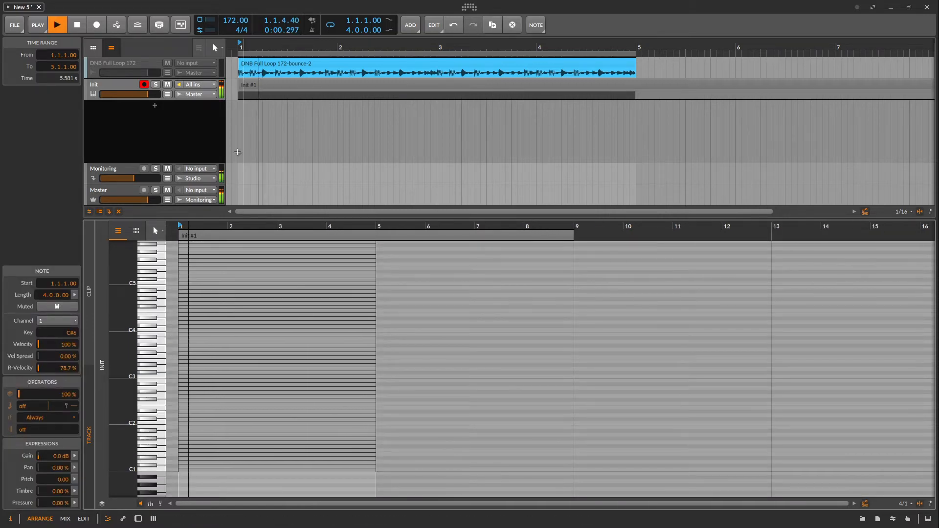
key(space)
double_click(114, 86)
key(space)
key(space)
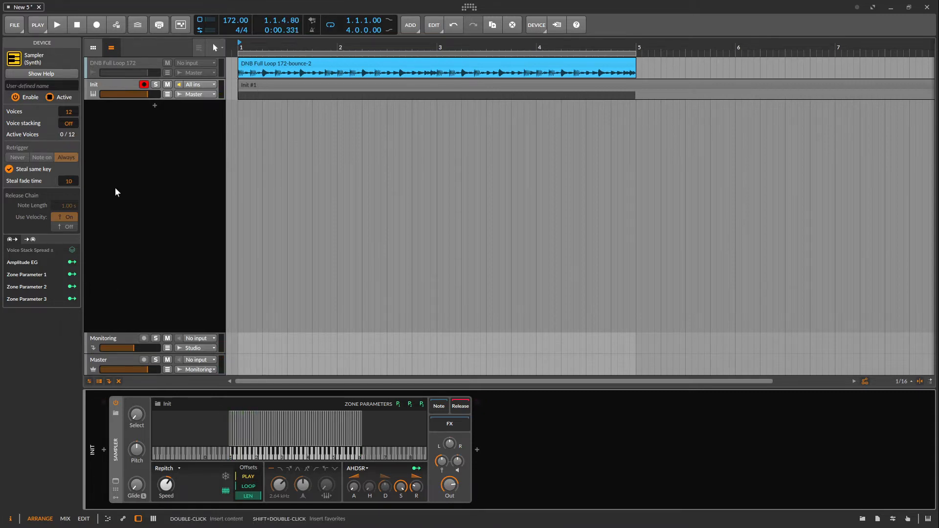
Step: Open the Init #1 clip in an enlarged note editor and lower the C1 to E2 notes' chance to about 59%
click(254, 178)
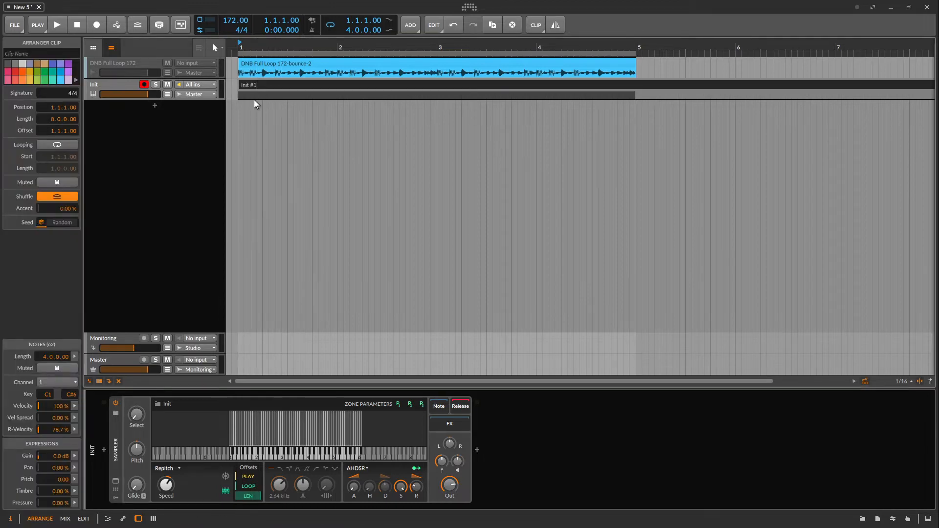
double_click(260, 87)
scroll(309, 283, up, 2)
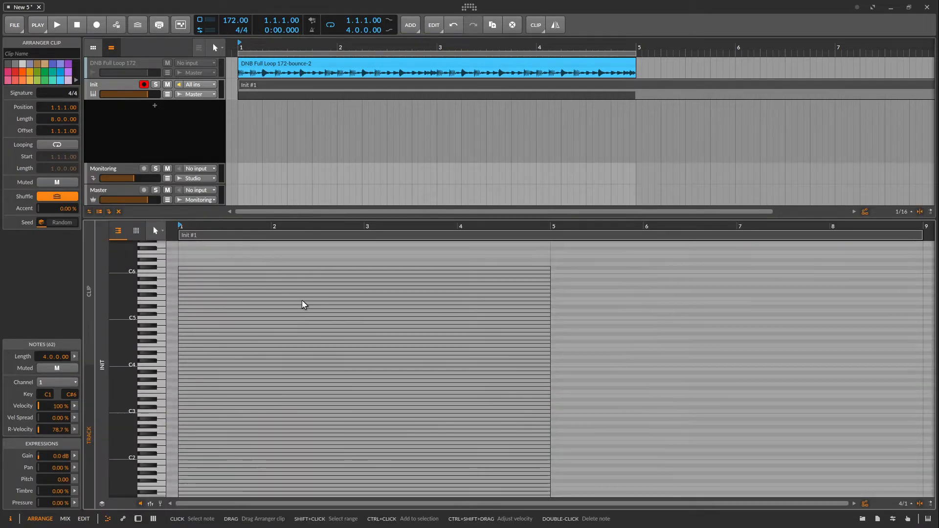
drag(223, 218, 237, 175)
drag(257, 213, 192, 480)
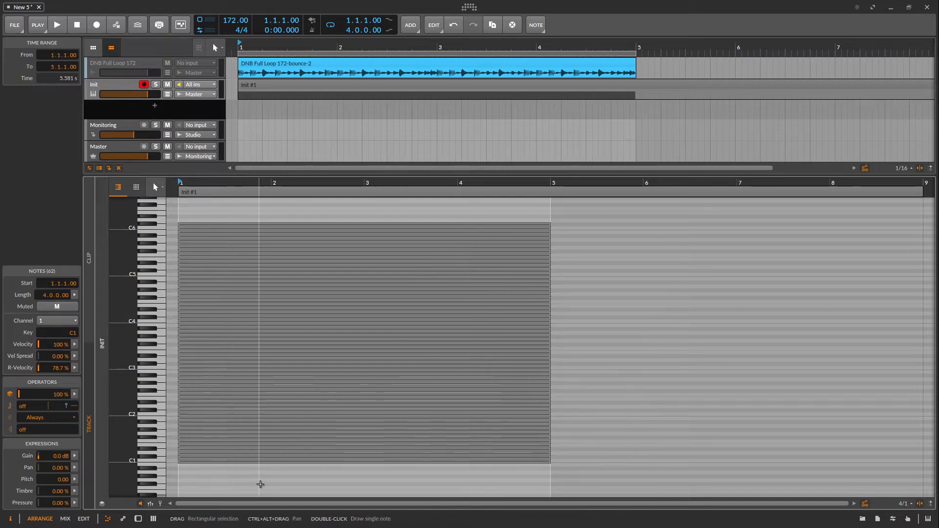
drag(259, 484, 236, 397)
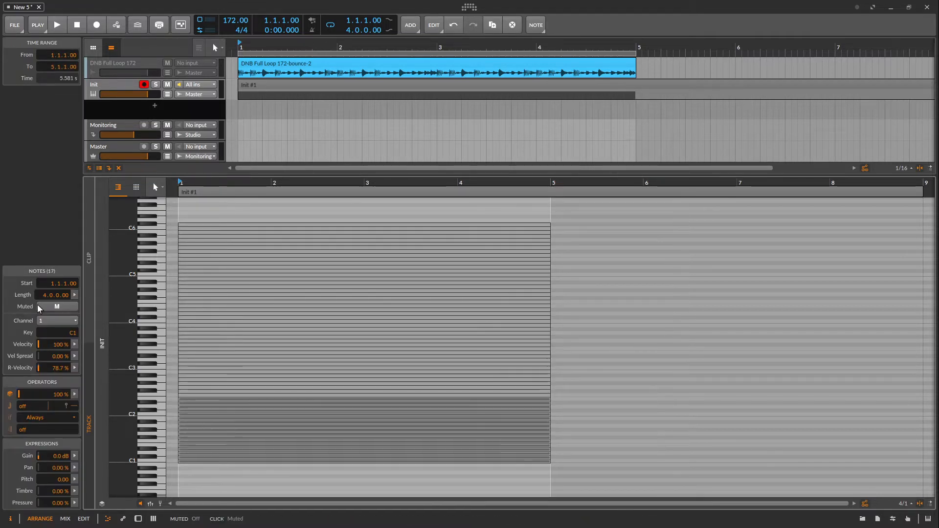
drag(59, 394, 58, 413)
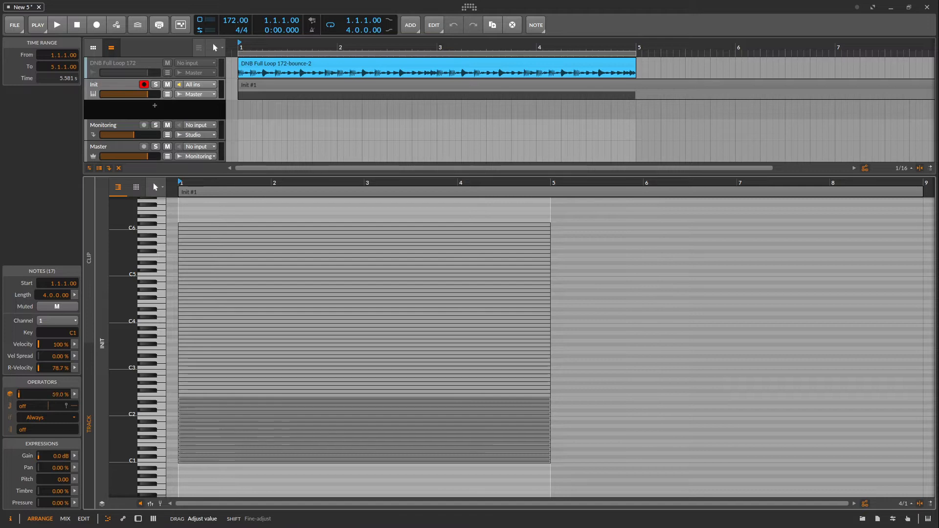
Step: Set the chance of the notes from E2 up to C#6 to 51.7%
drag(257, 208, 208, 394)
mouse_move(59, 394)
mouse_down()
mouse_move(58, 407)
mouse_move(59, 394)
mouse_up()
click(74, 394)
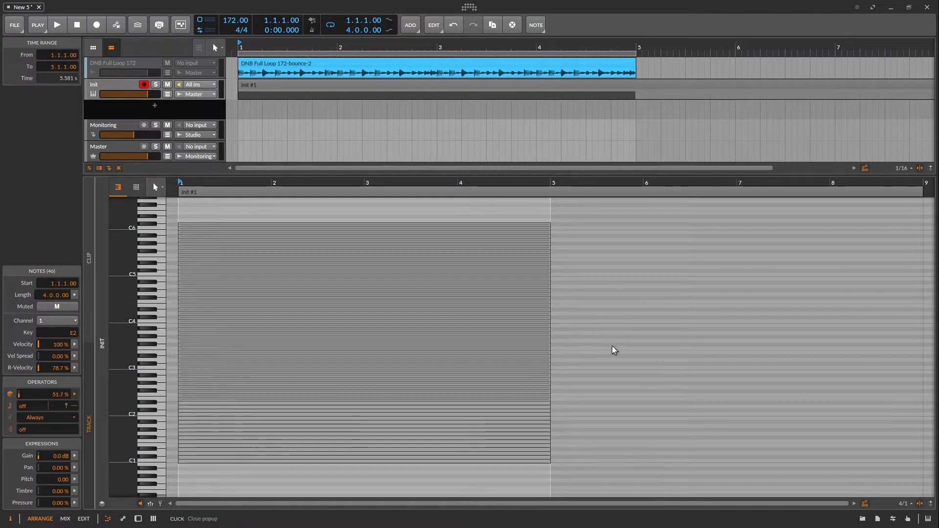
Step: Play the clip repeatedly from the start to audition the chance-based note combinations
key(space)
key(space)
key(space)
key(space)
key(space)
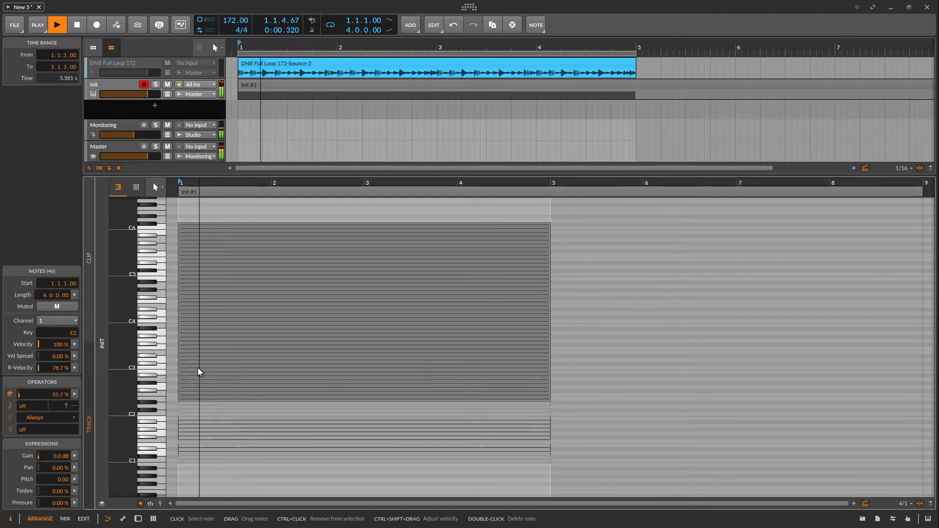
key(space)
click(183, 202)
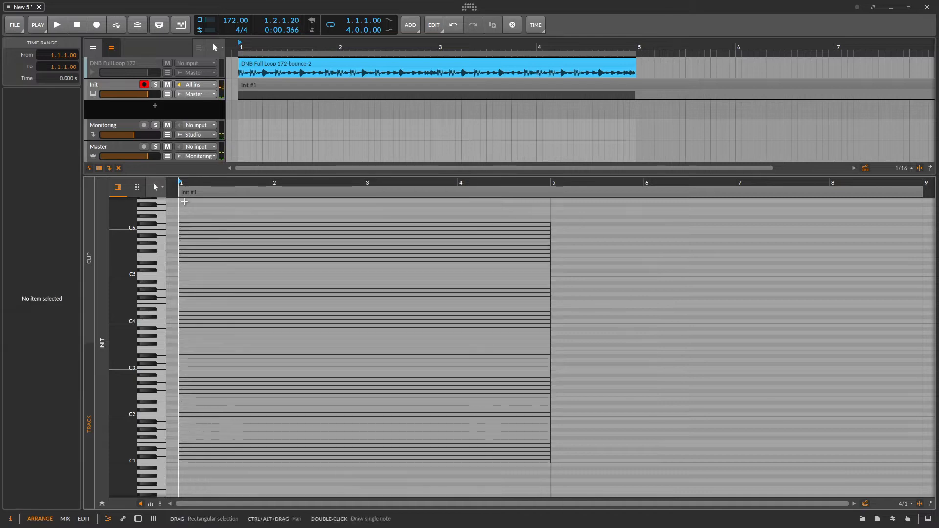
key(space)
key(space)
key(space)
key(space)
key(space)
key(space)
key(space)
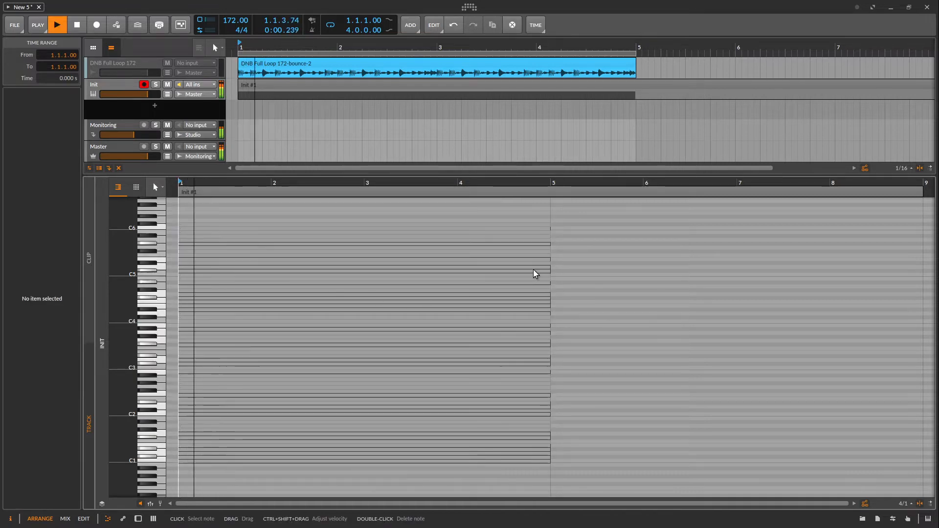
key(space)
key(space)
key(space)
key(space)
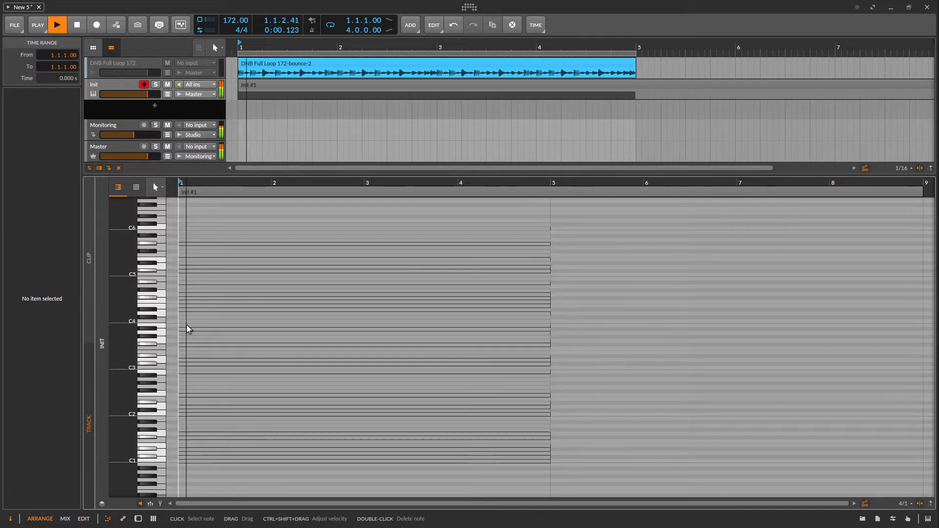
key(space)
key(space)
key(space)
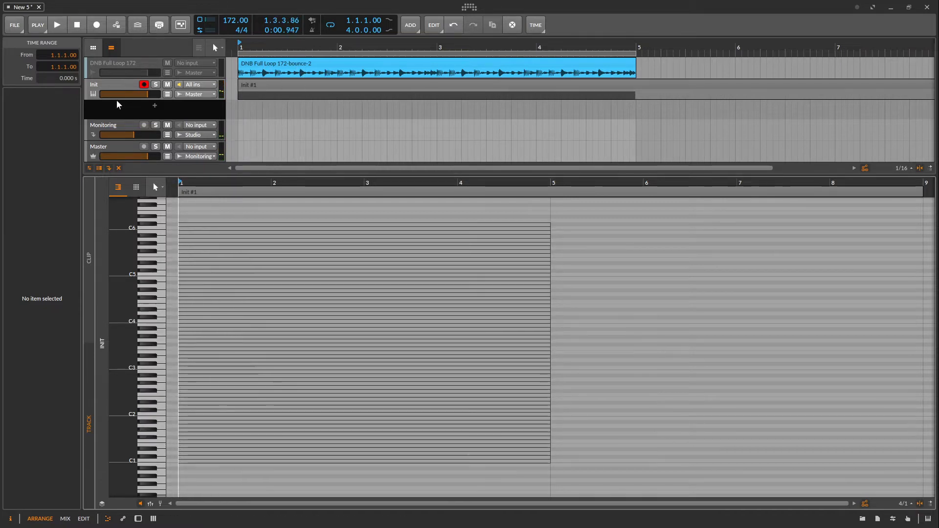
Step: Insert an Arpeggiator before the Sampler on the Init track
double_click(114, 83)
click(104, 449)
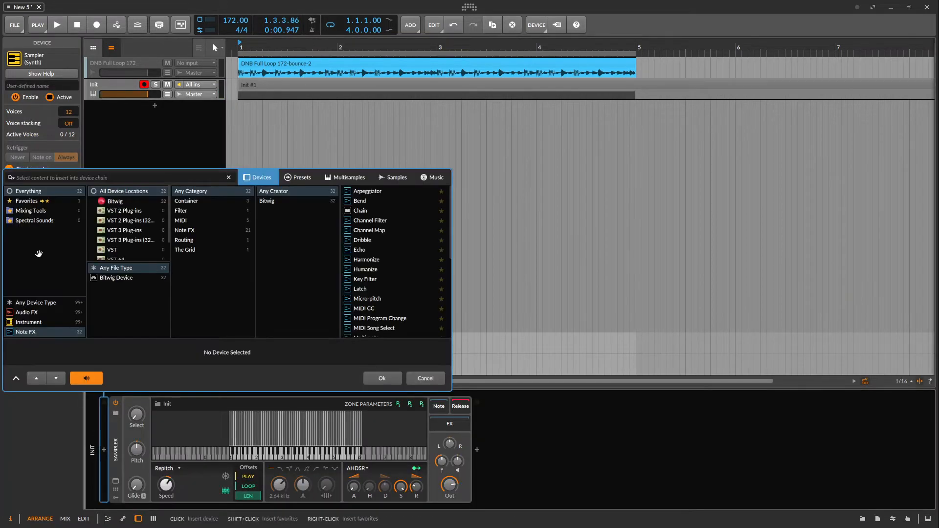
text(ar)
click(382, 376)
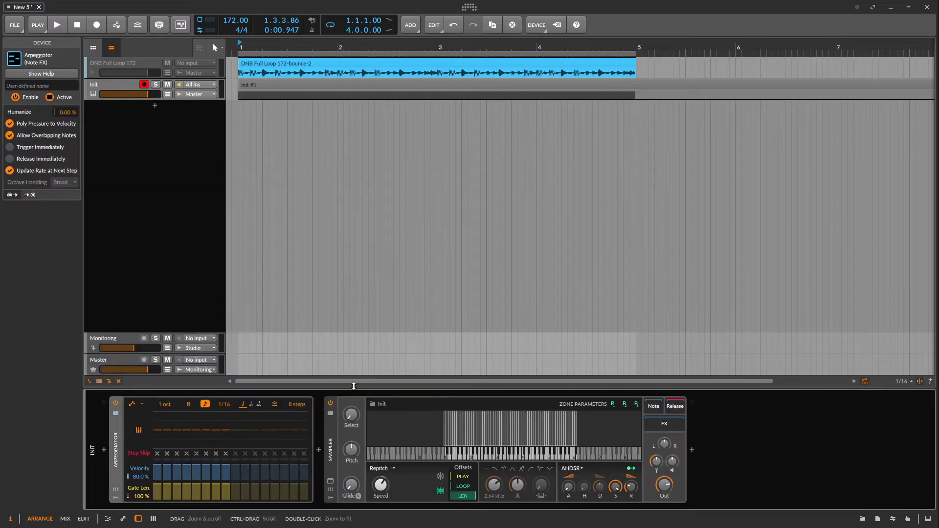
Step: Start playback and set the Arpeggiator's pattern to random (RND)
key(space)
scroll(286, 218, down, 2)
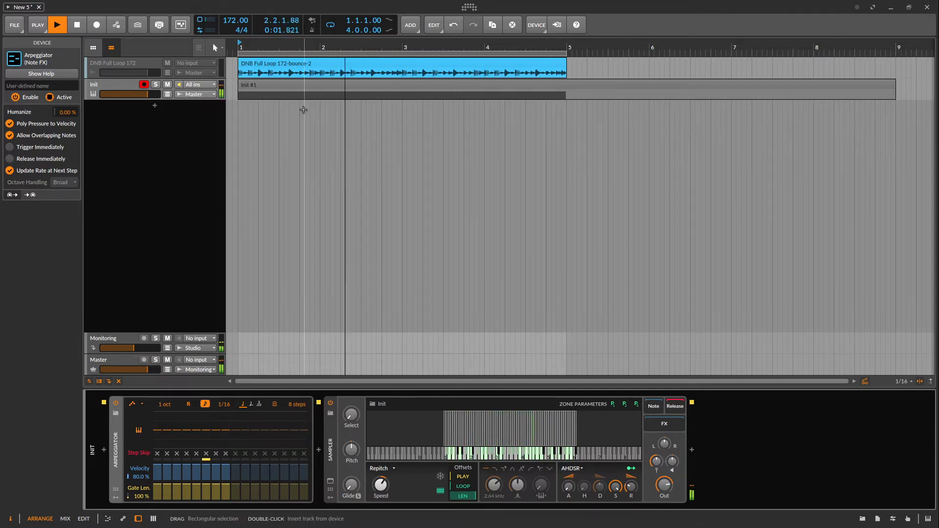
click(251, 84)
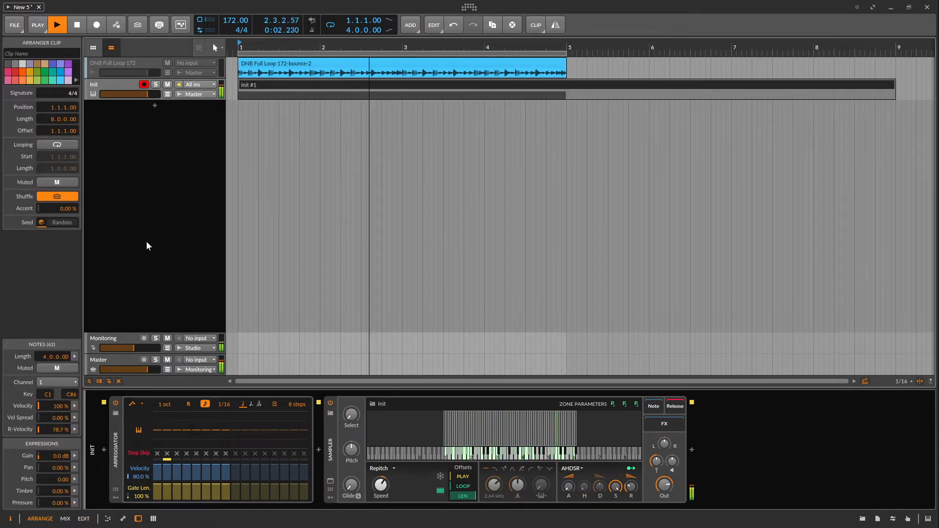
click(139, 404)
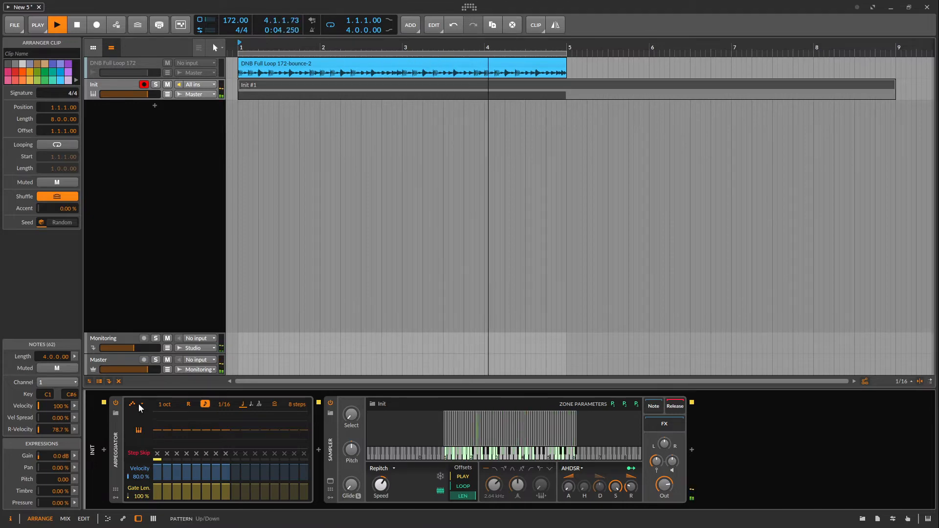
click(177, 300)
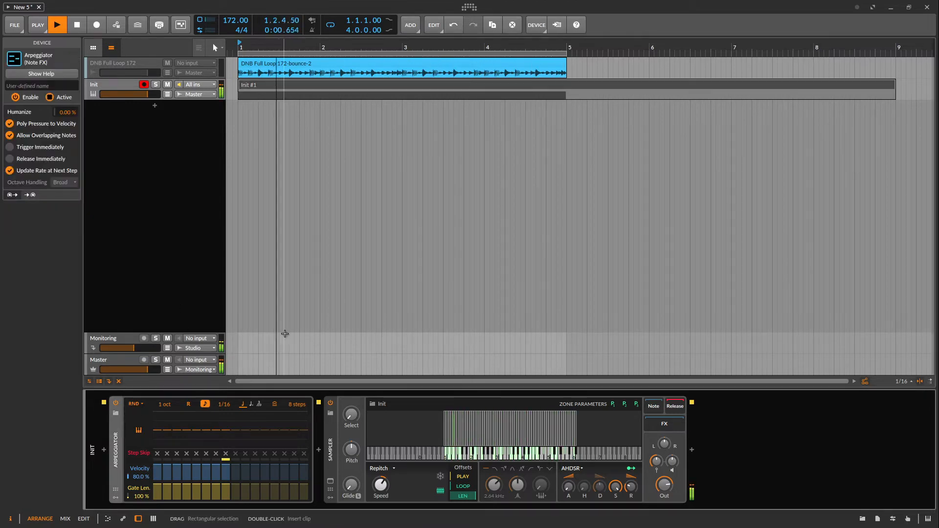
Step: Switch to the edit layout so the Init #1 clip's notes and the device chain show together
drag(263, 225, 268, 244)
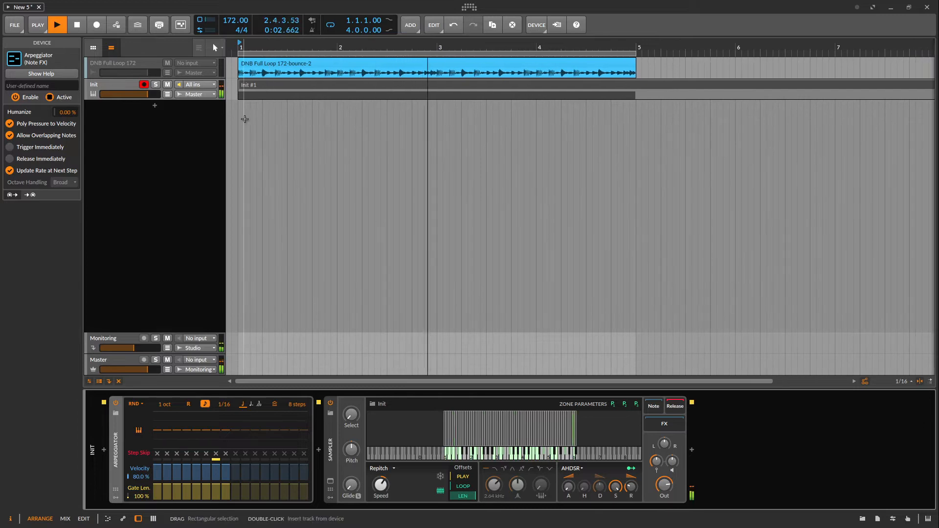
double_click(320, 87)
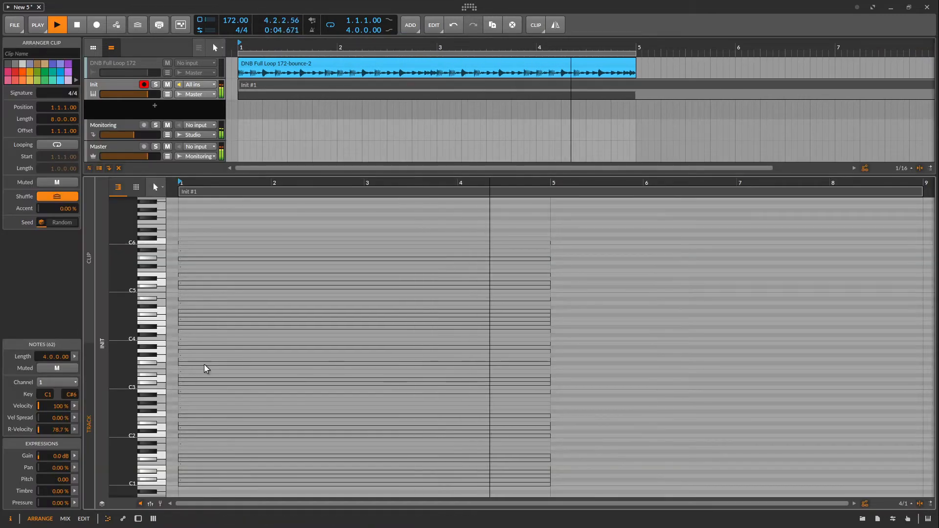
click(137, 518)
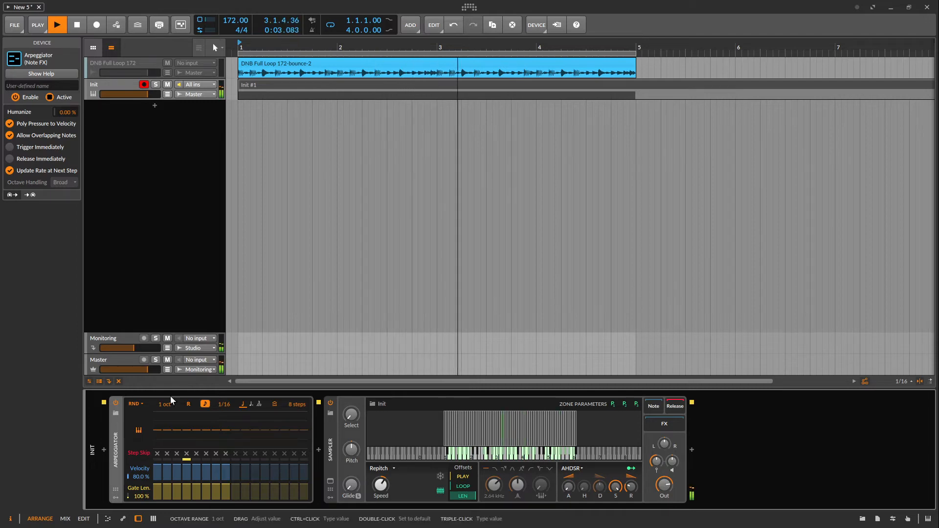
double_click(298, 92)
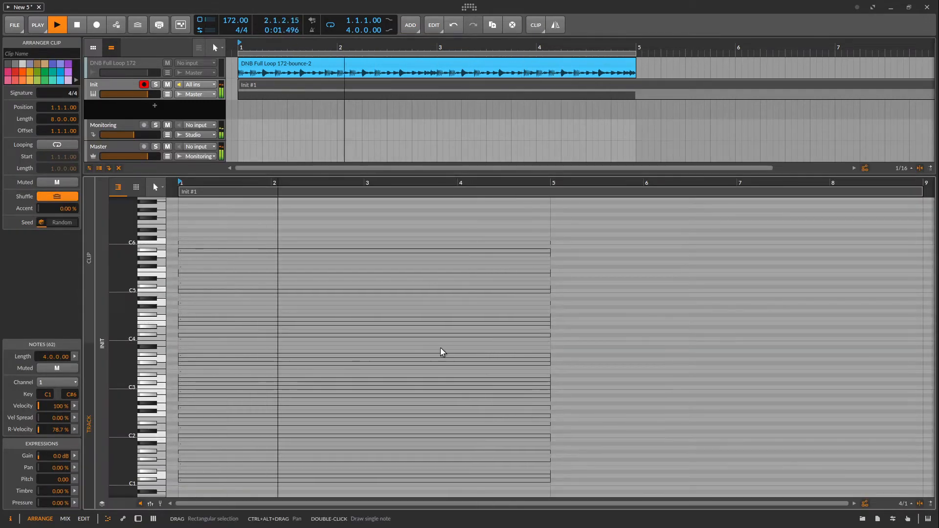
click(83, 519)
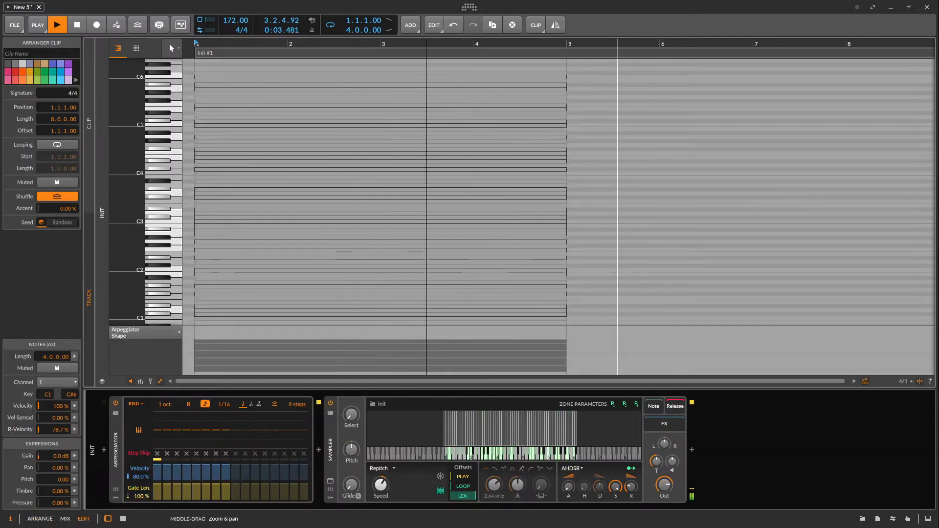
mouse_move(142, 220)
mouse_down()
mouse_move(152, 220)
mouse_move(141, 219)
mouse_up()
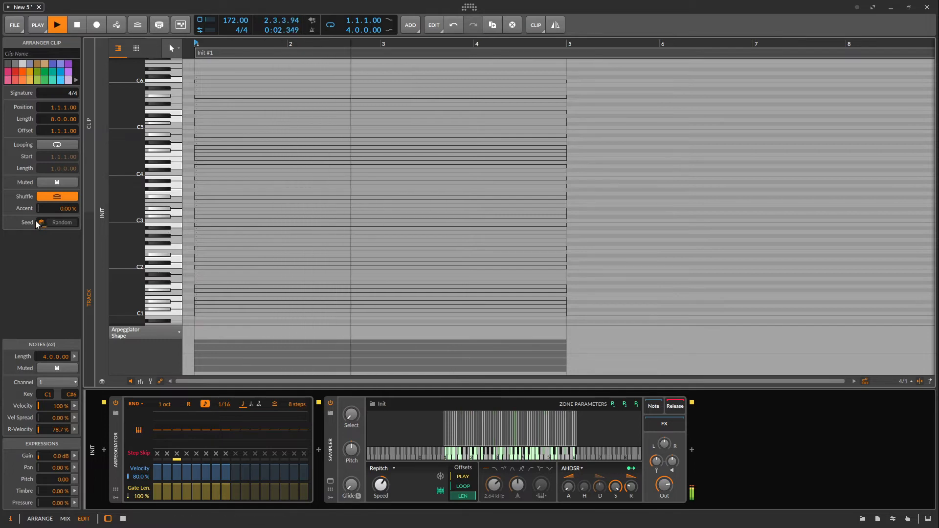
Step: Try several fixed random seeds for the clip and return its seed to Random
click(63, 223)
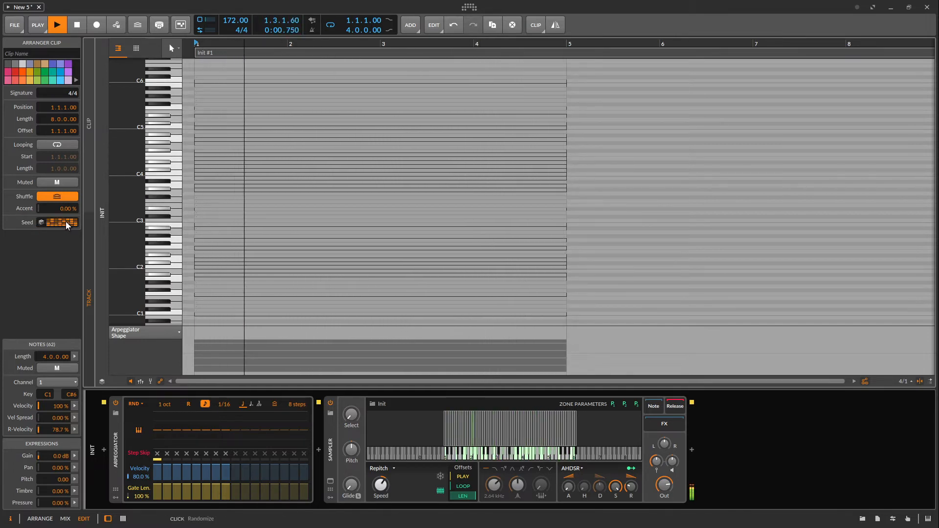
click(66, 222)
click(65, 222)
click(42, 223)
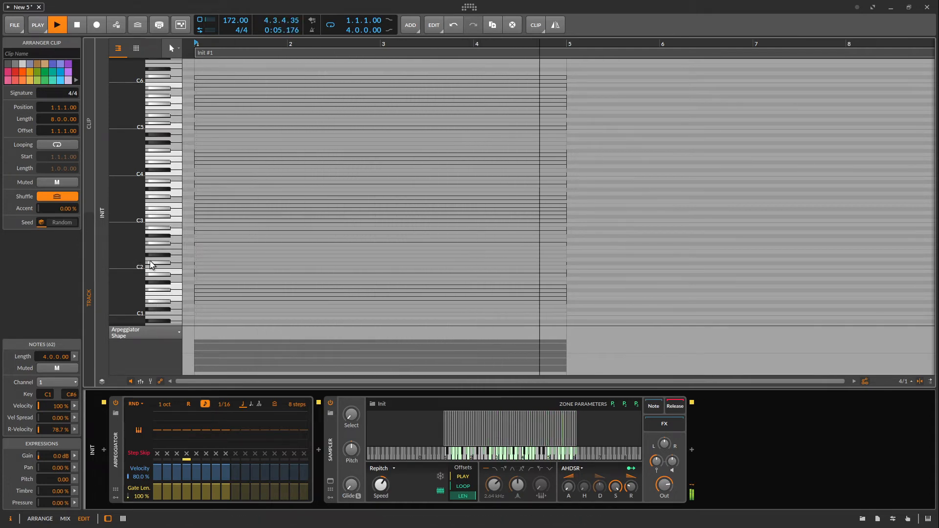
Step: Add a Random modulator to the Arpeggiator
click(115, 498)
click(131, 415)
text(ra)
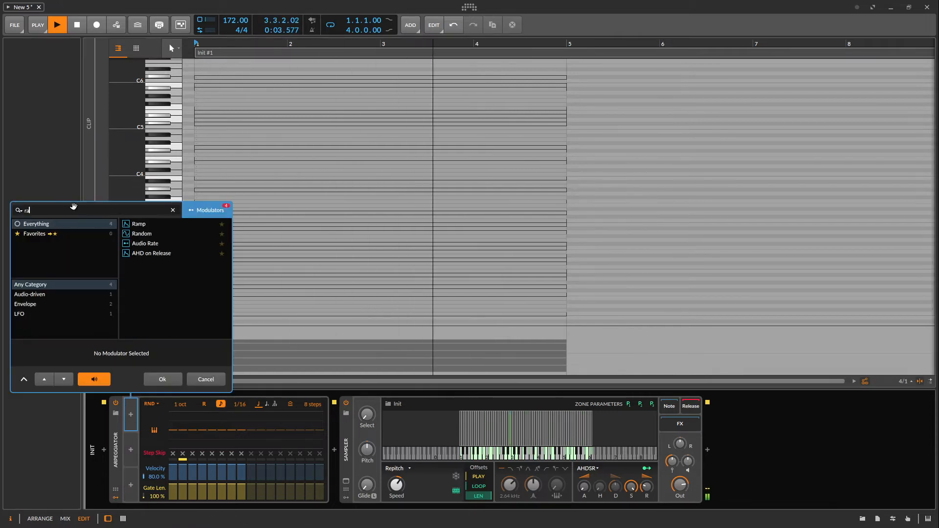
click(149, 234)
click(162, 380)
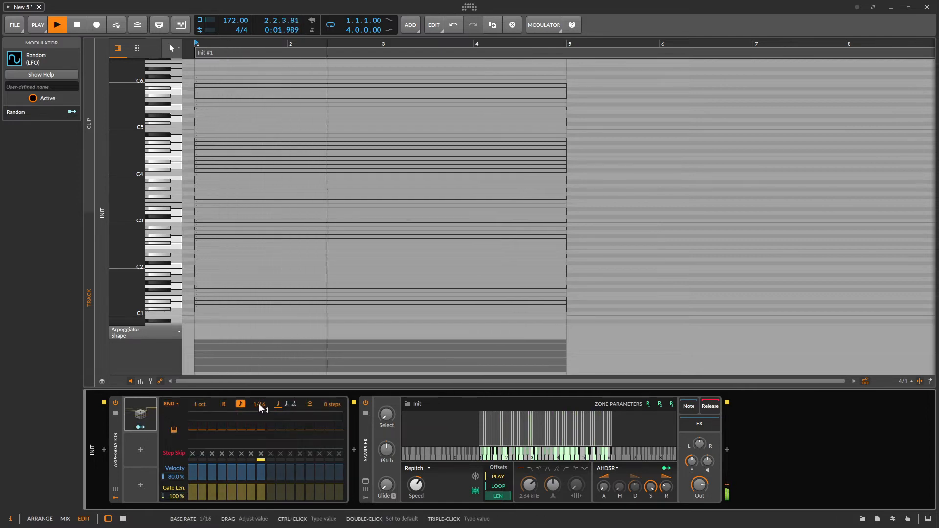
Step: Set the Arpeggiator's base rate to 1/8 and modulate it with the Random modulator by 1.050
drag(260, 406, 259, 335)
click(143, 427)
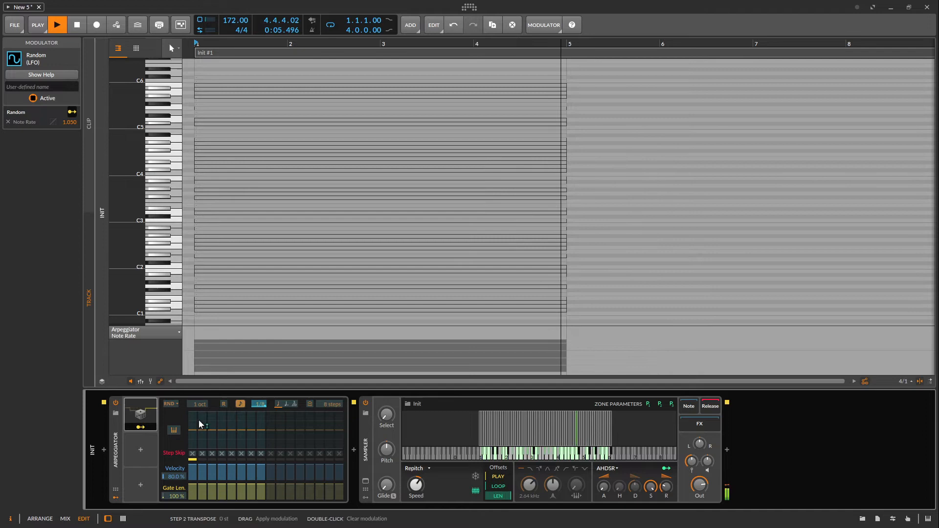
click(144, 429)
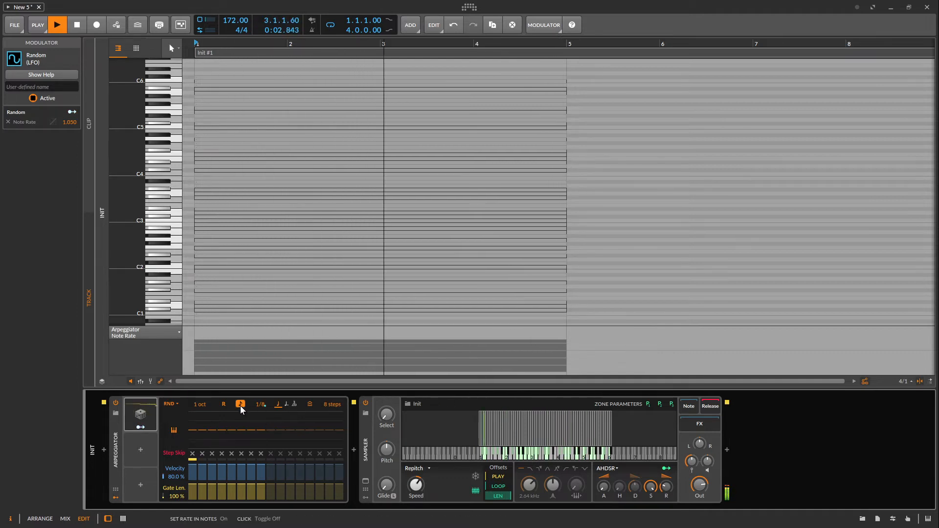
Step: Open the detail settings of the Arpeggiator's Random modulator and change its timebase to another note value
click(141, 417)
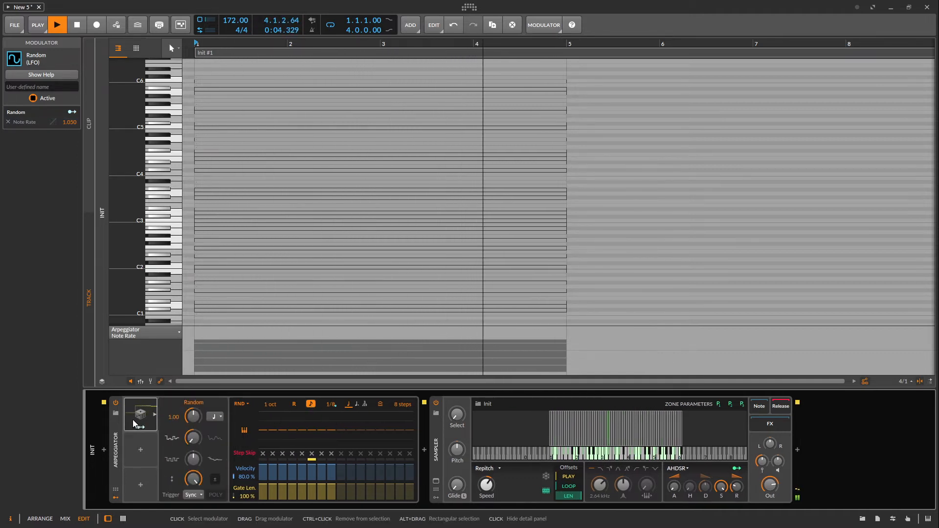
click(211, 419)
click(242, 275)
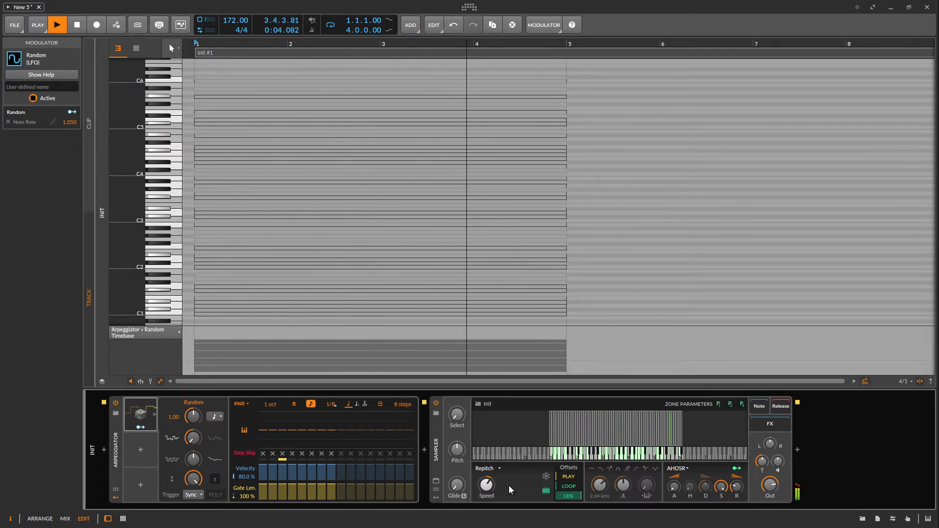
drag(486, 485, 487, 489)
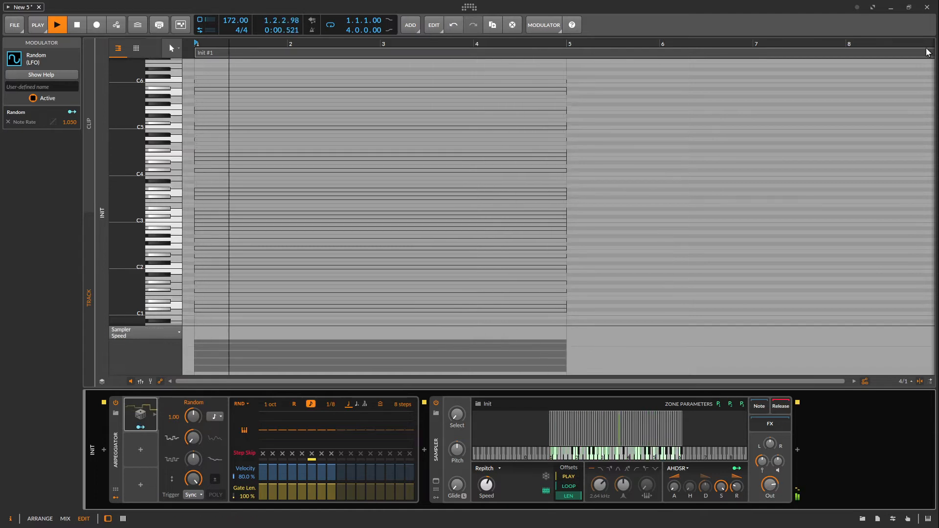
Step: Switch to the arrange layout and show the Init track's device chain
click(45, 518)
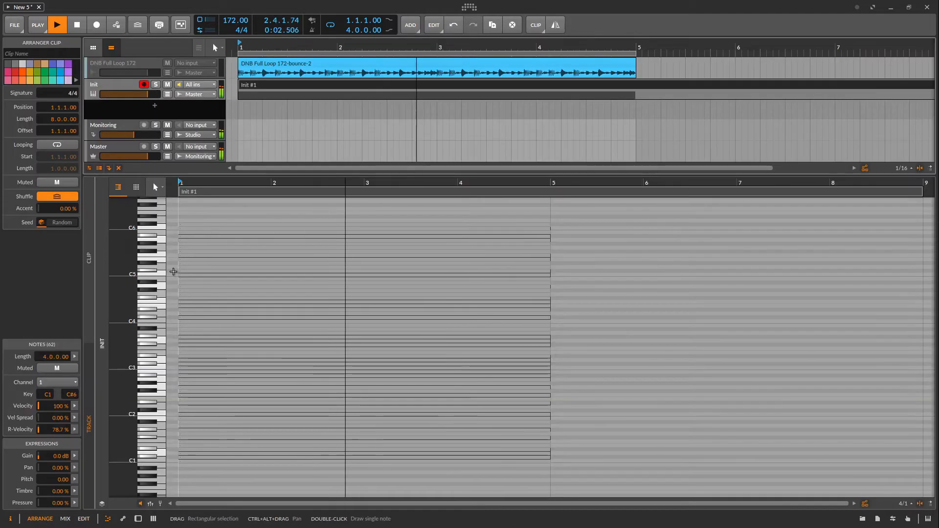
click(109, 90)
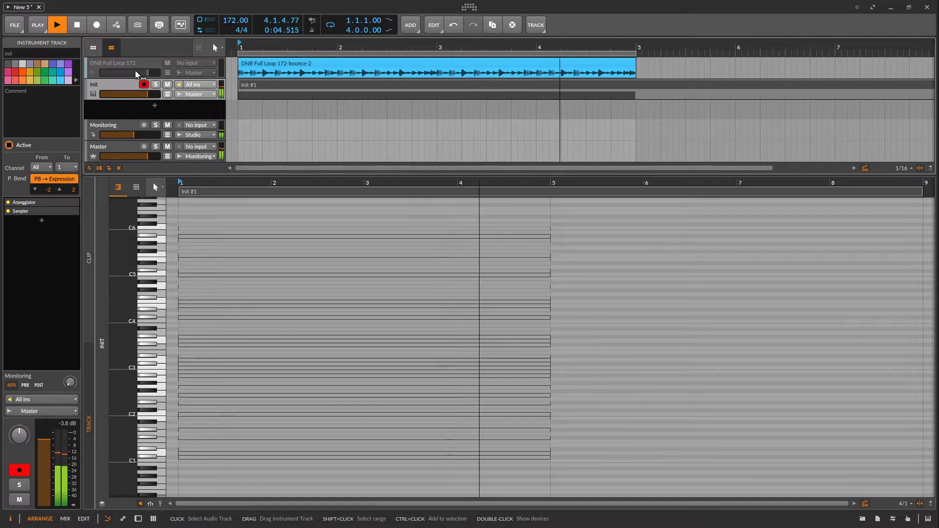
key(d)
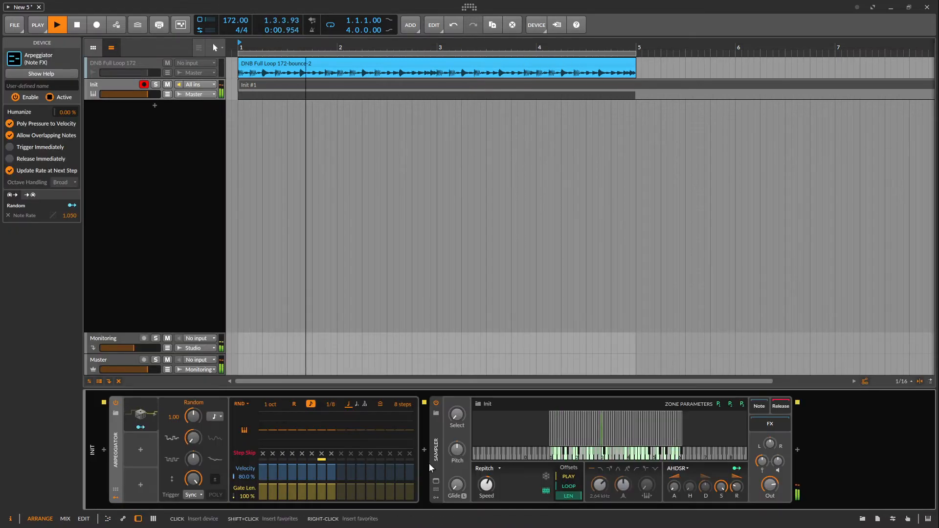
Step: Show the Sampler's modulator slots and add an AHDSR modulator to the first one
click(435, 497)
click(451, 414)
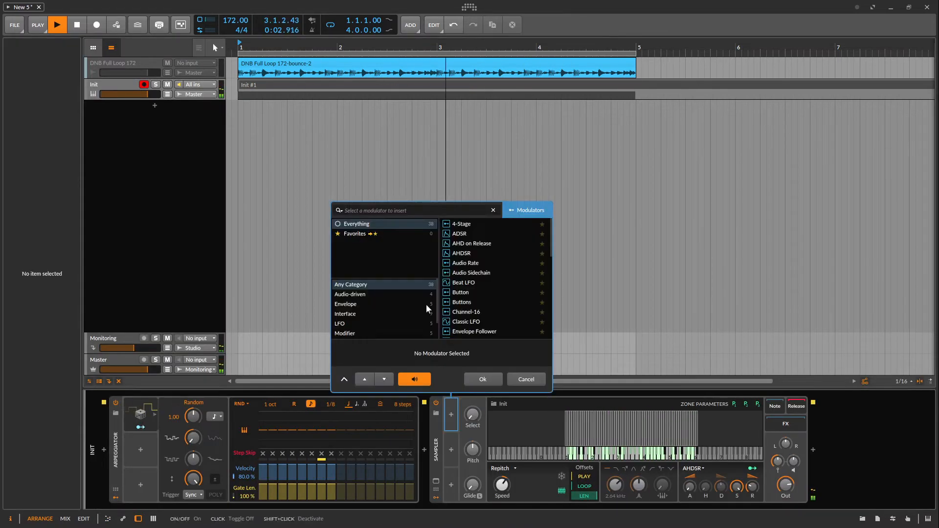
text(ra)
text(d)
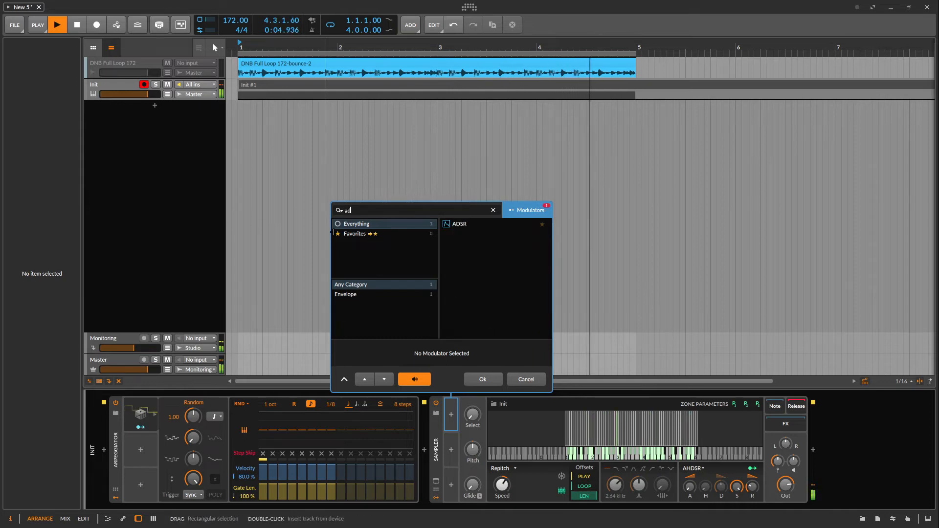
text(s)
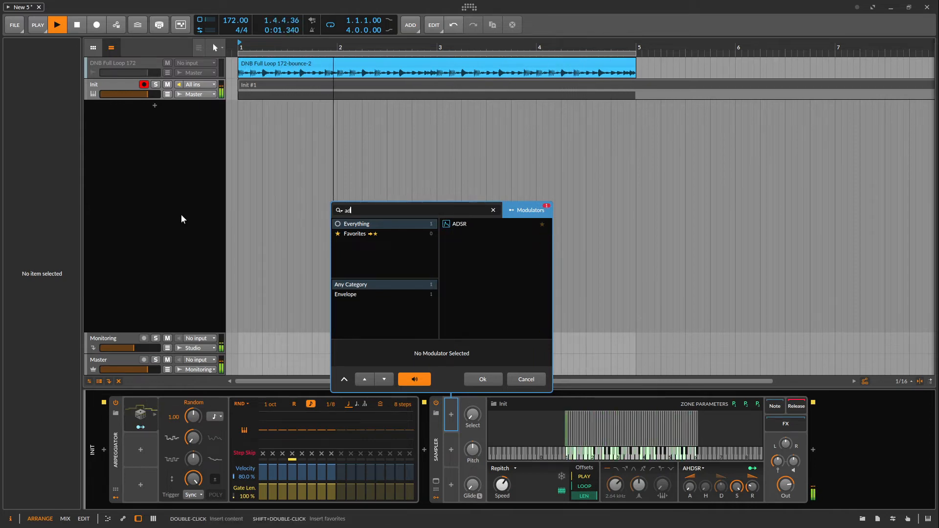
key(BackSpace)
key(BackSpace)
text(h)
click(454, 233)
click(489, 380)
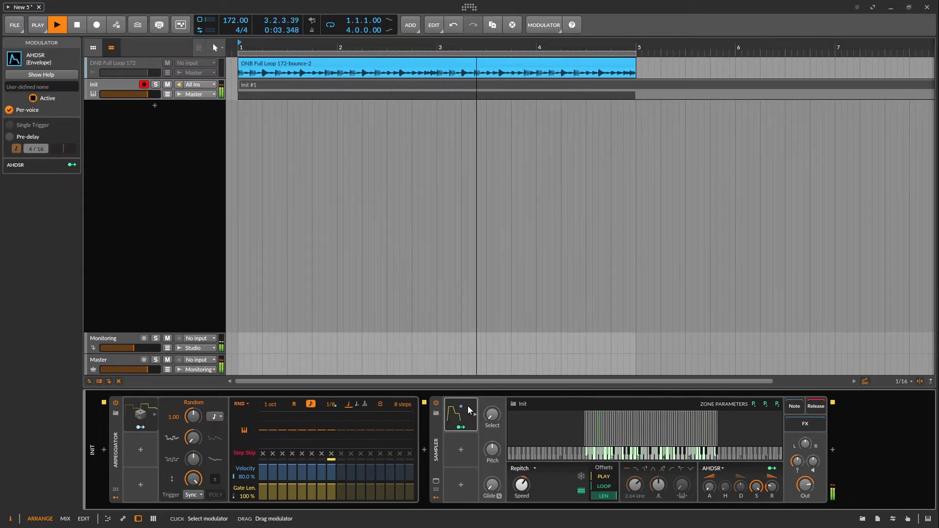
Step: Set the AHDSR modulator's attack and hold to 1.00 ms and its sustain to 0%
click(474, 413)
drag(538, 507, 585, 509)
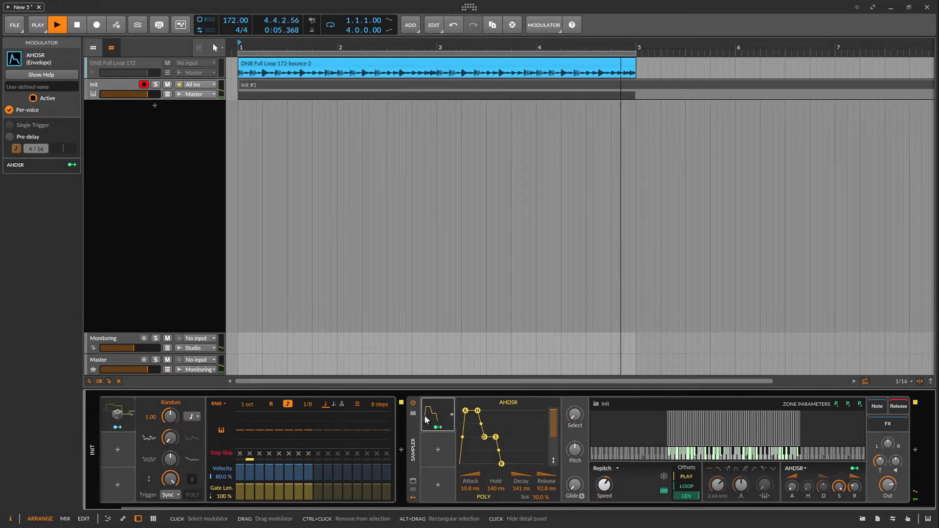
drag(496, 488, 495, 519)
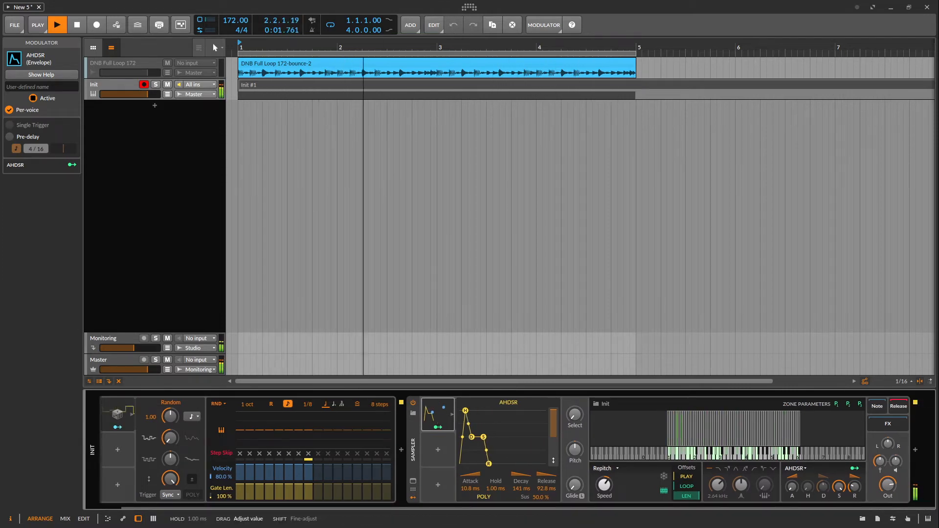
drag(474, 480, 474, 487)
drag(540, 494, 542, 500)
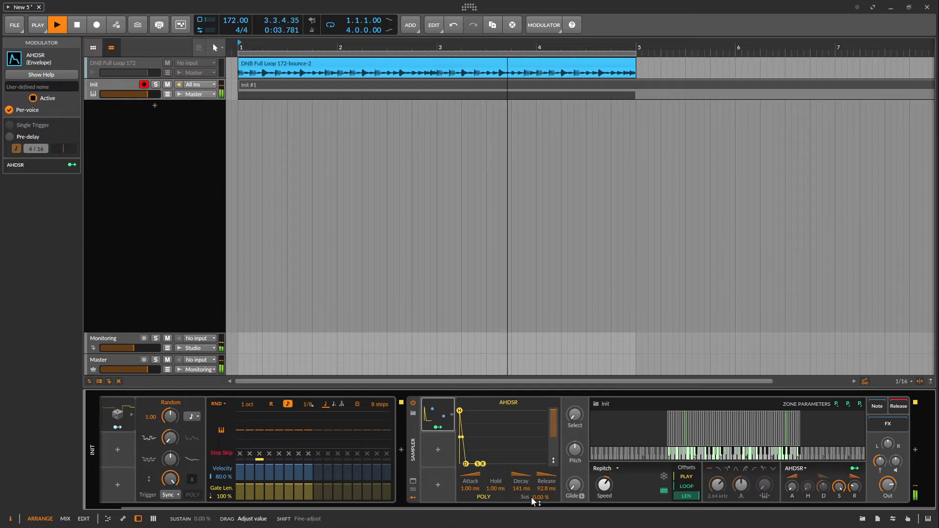
click(436, 421)
Step: Change the Sampler's play mode to Textures
click(461, 428)
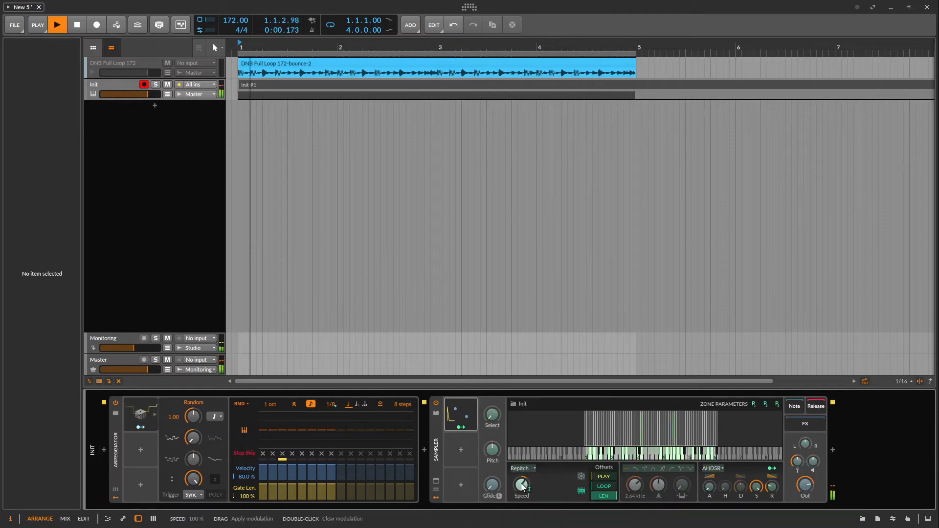
click(461, 427)
click(519, 468)
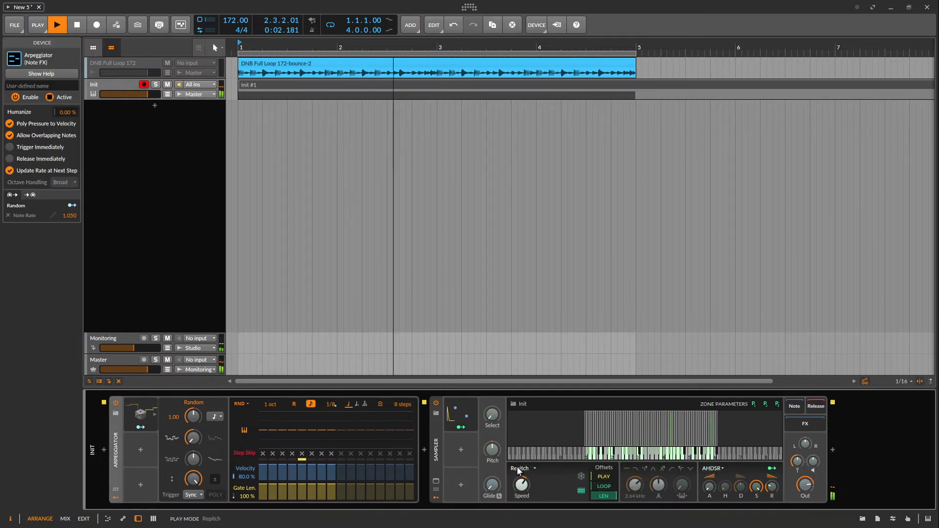
click(542, 494)
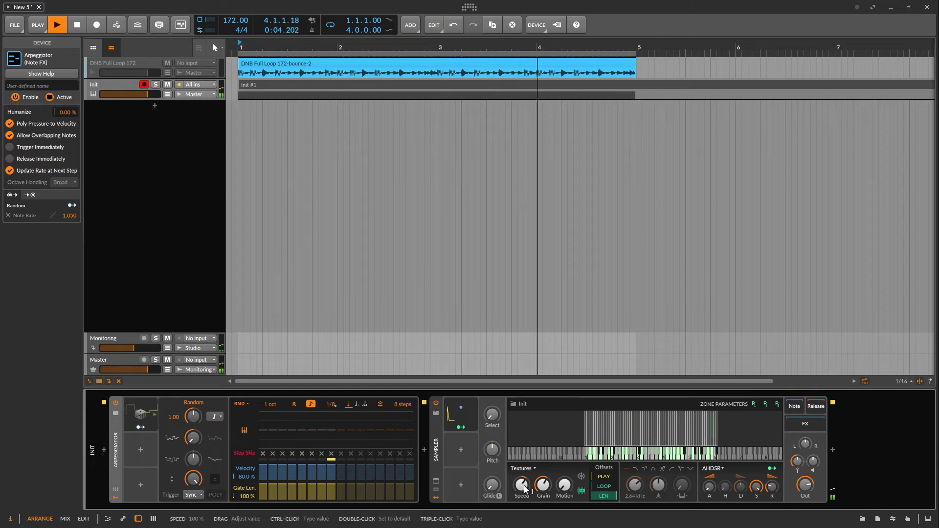
Step: Delete the AHDSR modulator from the Sampler
click(462, 427)
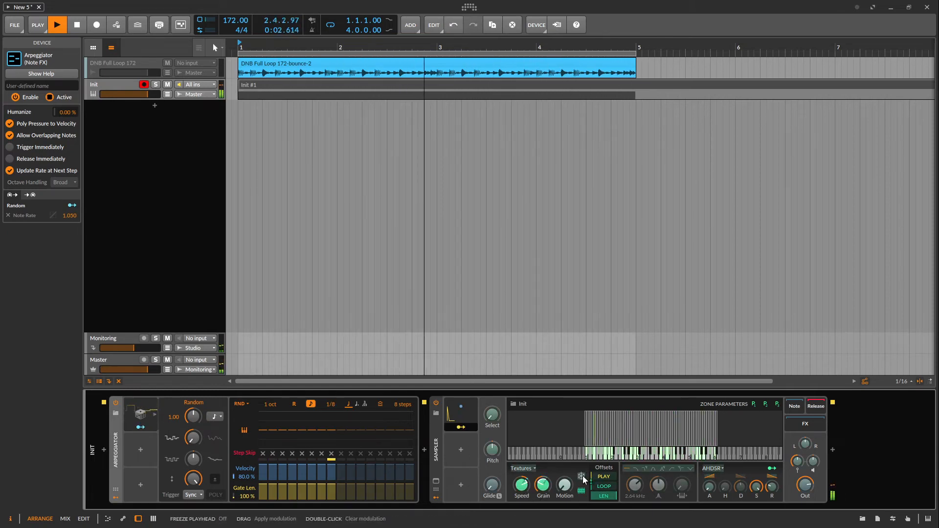
click(460, 429)
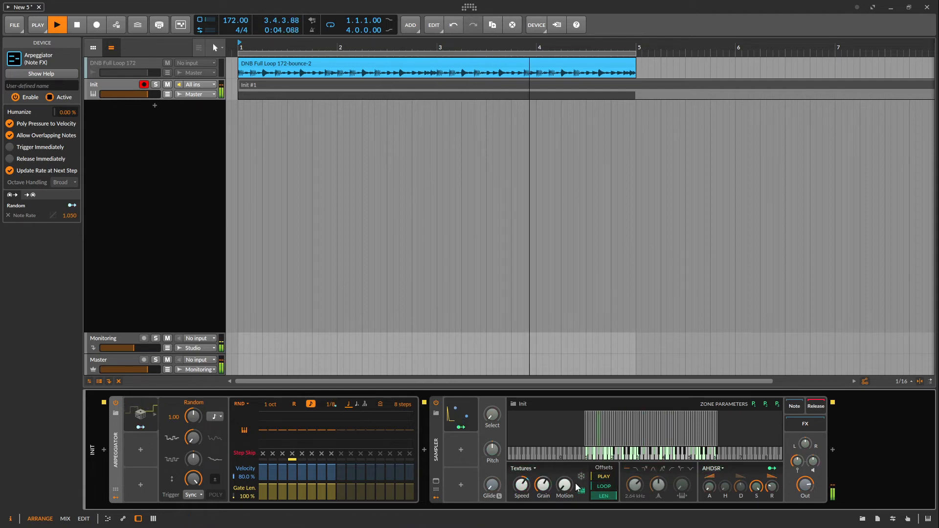
click(456, 415)
key(Delete)
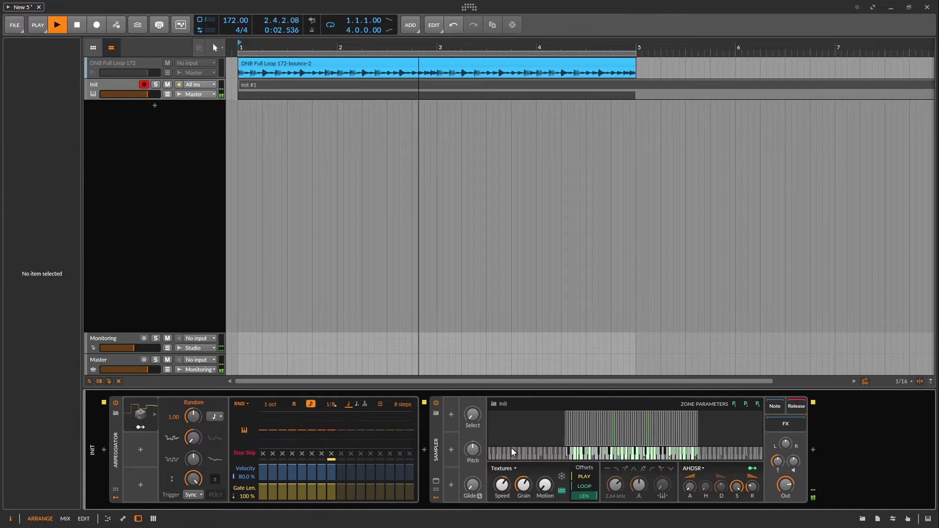
Step: Add a Random modulator to the Sampler's first modulator slot
click(135, 441)
click(452, 414)
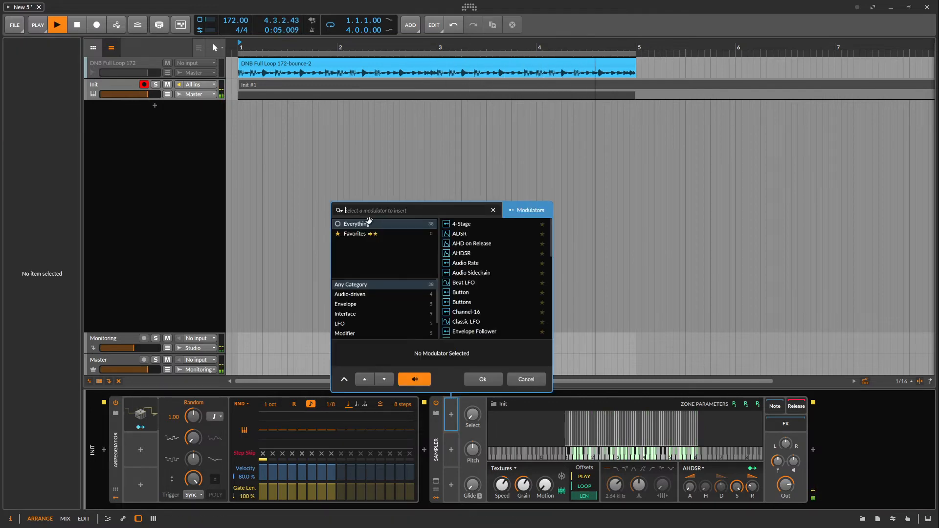
text(ra)
click(462, 233)
click(480, 379)
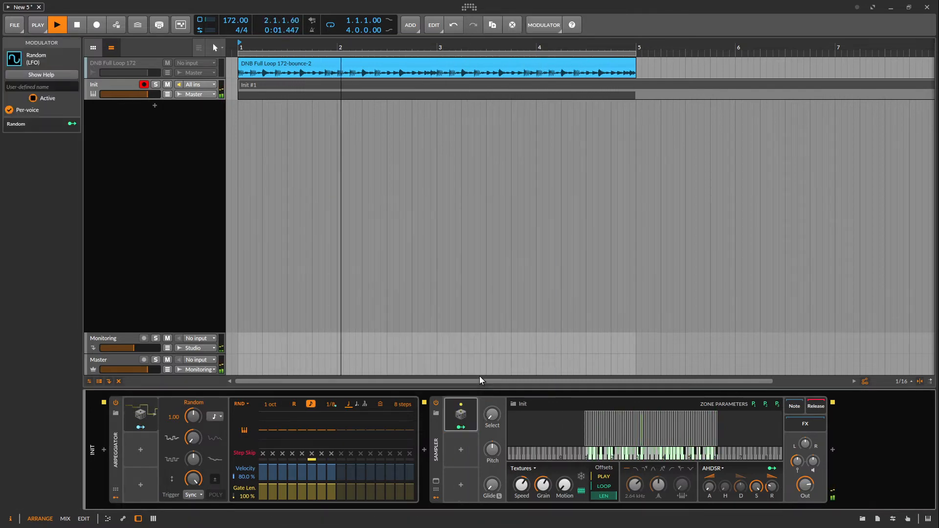
Step: Modulate the Sampler's Freeze by 1.000 and its grain size by +17.8 with the Sampler's Random modulator
click(651, 477)
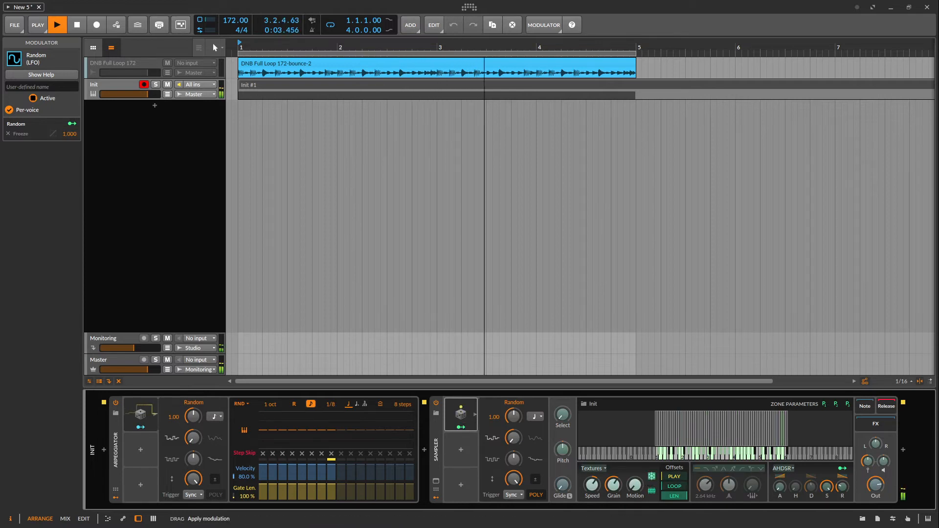
click(460, 429)
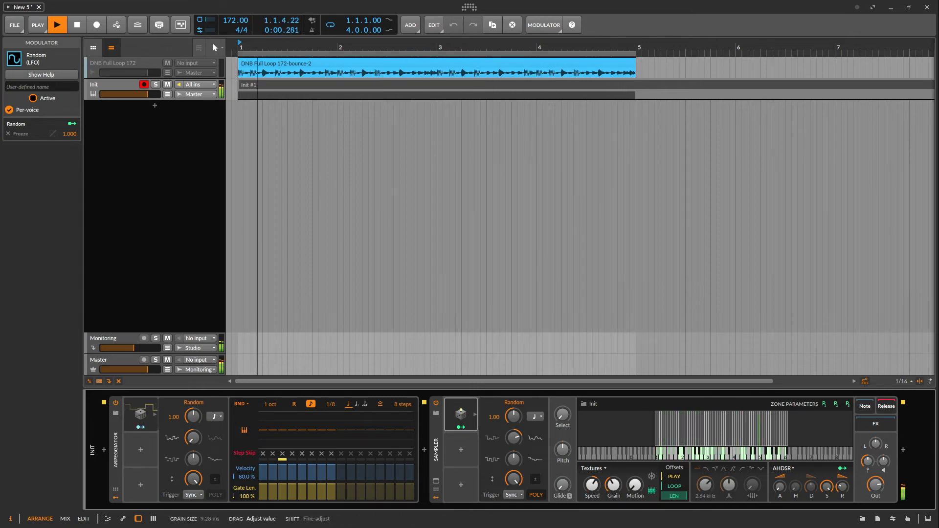
click(477, 442)
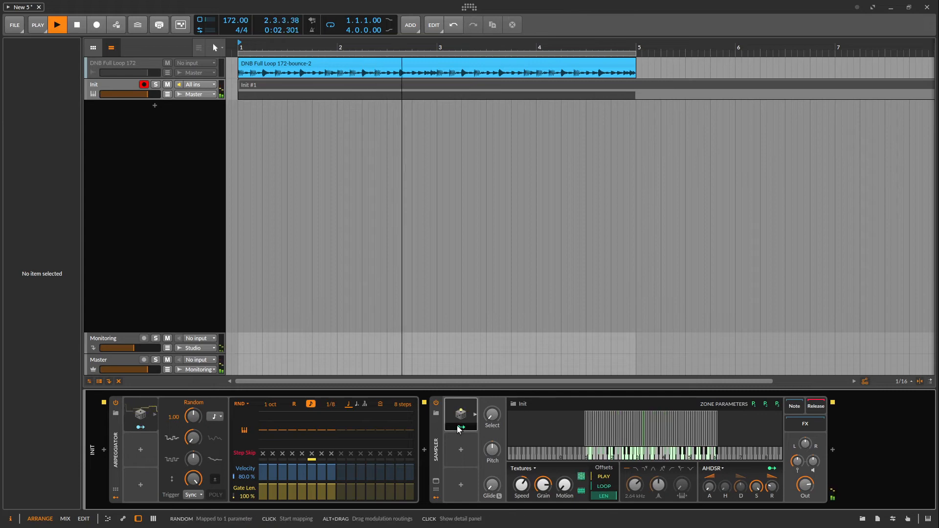
drag(535, 496, 535, 484)
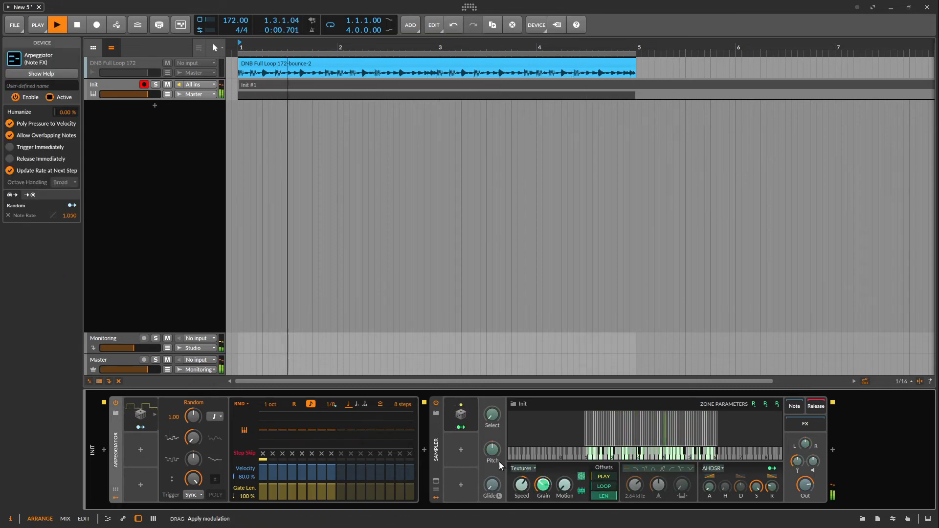
click(460, 428)
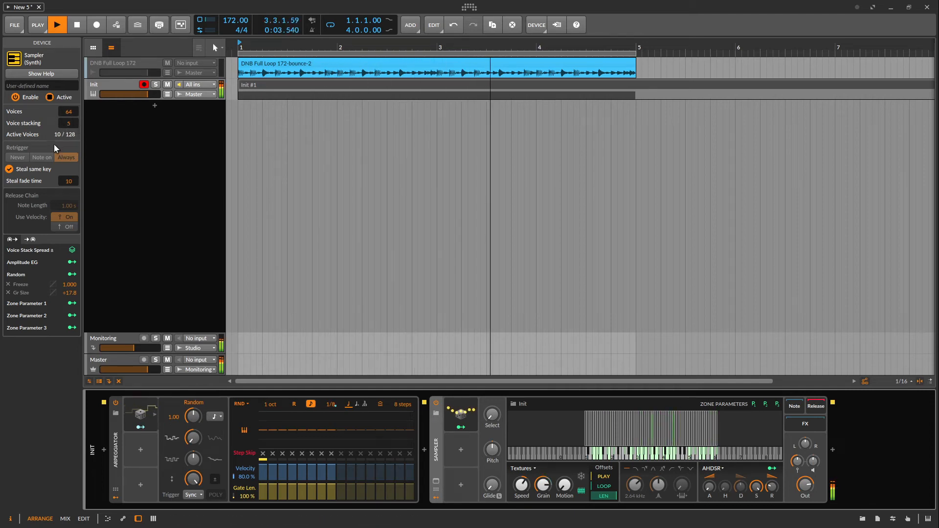
Step: Map Voice Stack Spread ± to Speed at -0.90, grain size at +1.983, Motion at 0.730, Freeze at 1.000, Play Mode at 2.000 and Pan at 0.440
click(71, 250)
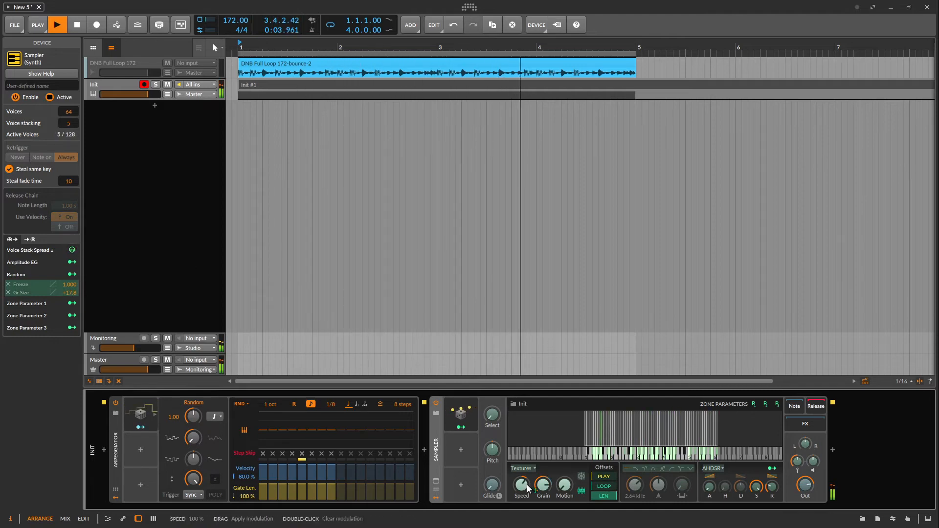
drag(528, 487, 564, 468)
drag(580, 476, 581, 464)
drag(523, 468, 524, 433)
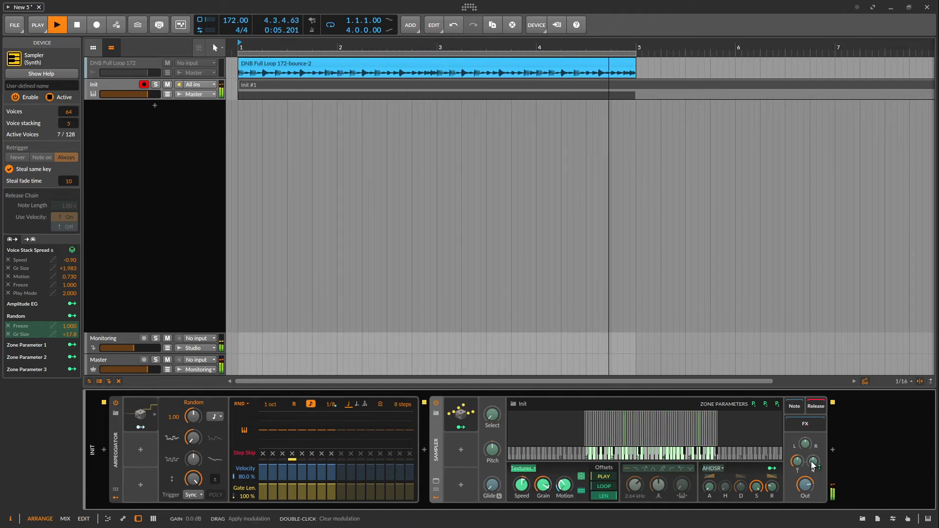
drag(806, 444, 806, 444)
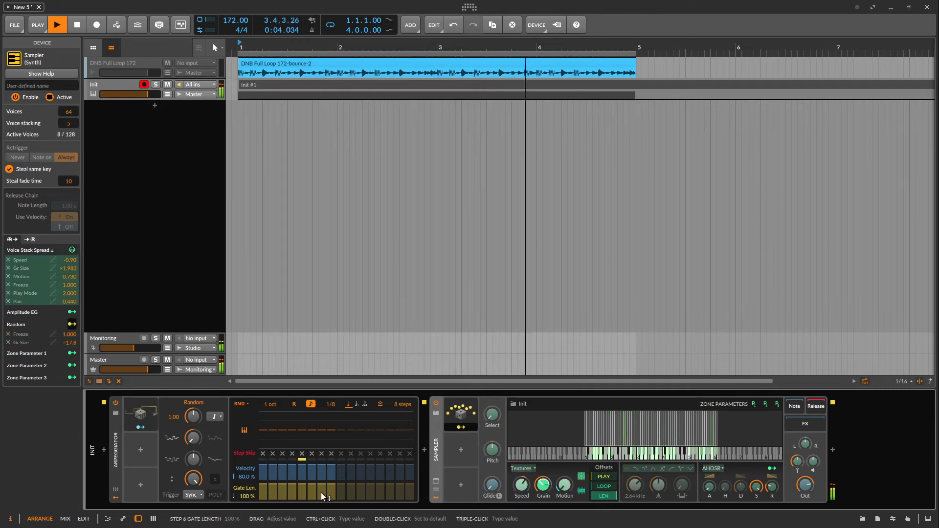
Step: Add a 4-Stage modulator to the Sampler's second modulator slot
click(427, 365)
click(115, 87)
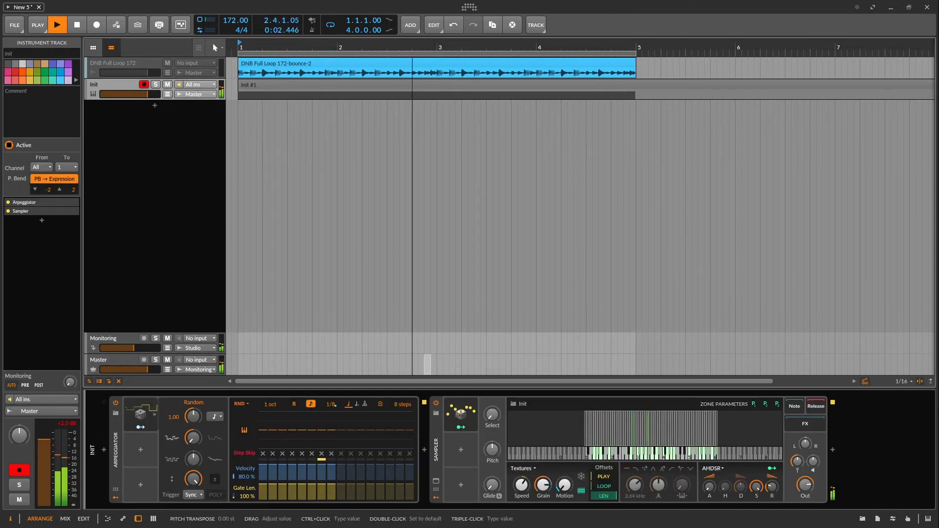
click(462, 449)
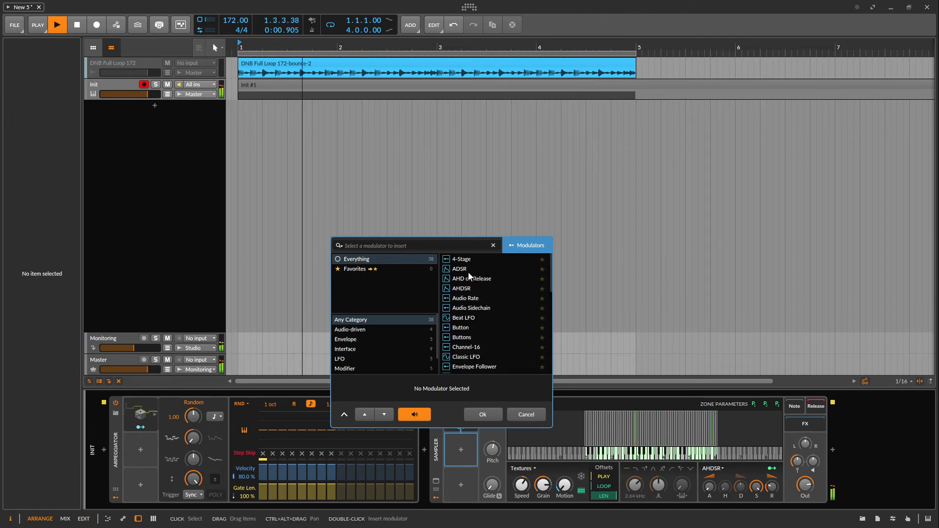
text(4)
click(462, 260)
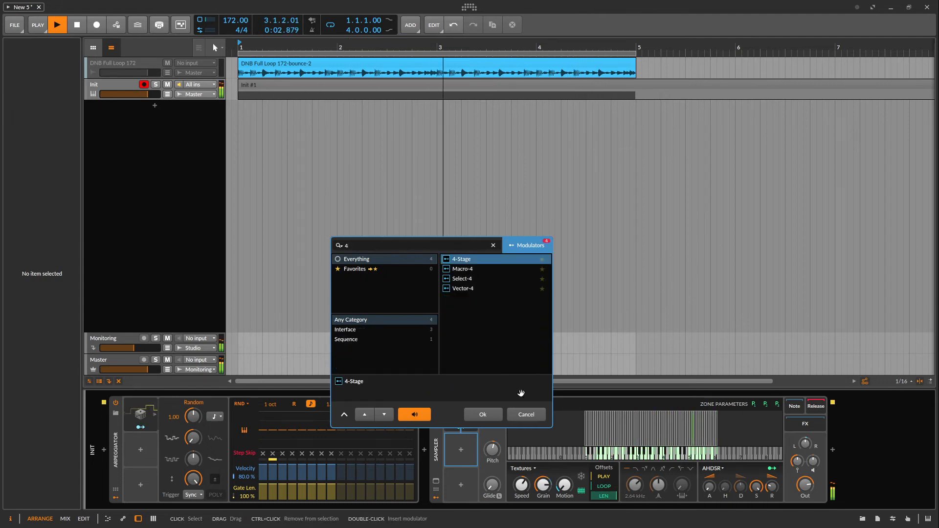
click(491, 414)
Step: Shape the 4-Stage curve to peak instantly and decay briefly, with stage times of 0.00 and 0.18
click(454, 463)
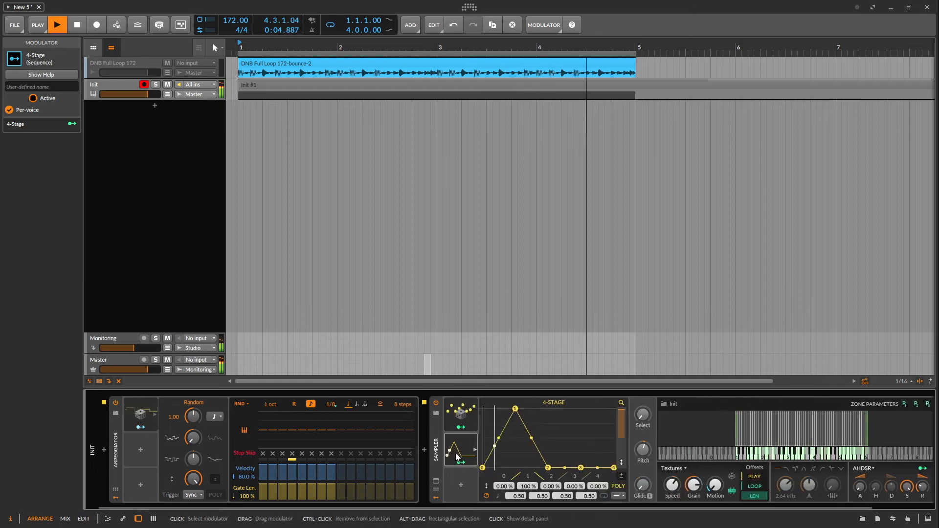
drag(504, 409, 436, 411)
drag(516, 468, 495, 468)
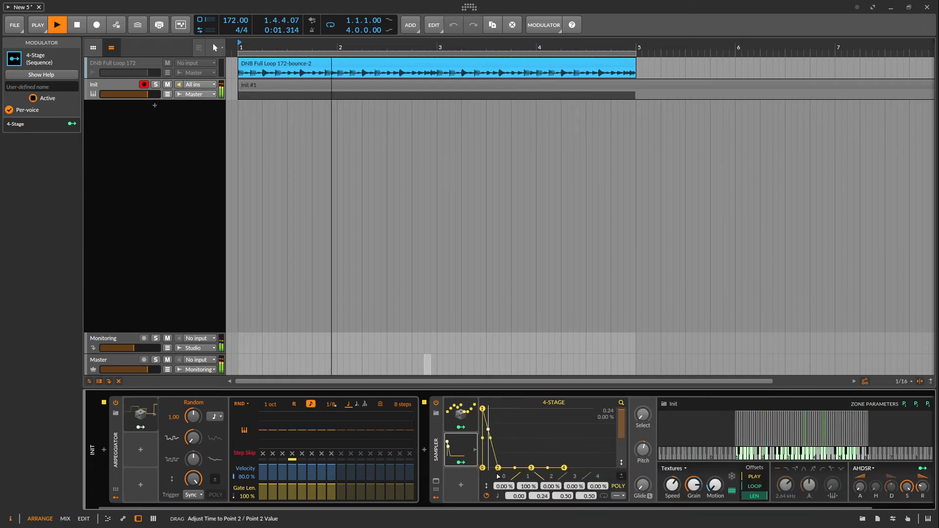
Step: Modulate the Sampler's Pitch by 25.35 with the 4-Stage modulator and shorten its second stage to 0.06
click(462, 465)
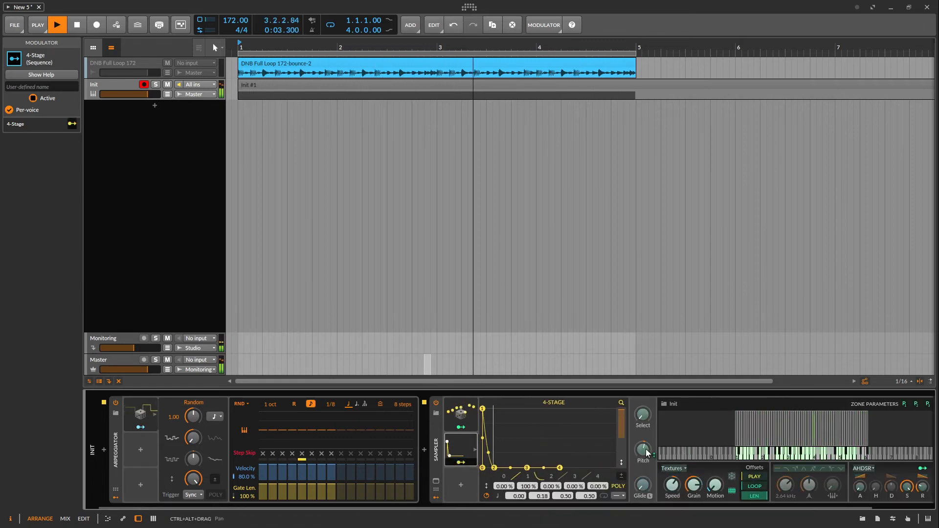
click(465, 461)
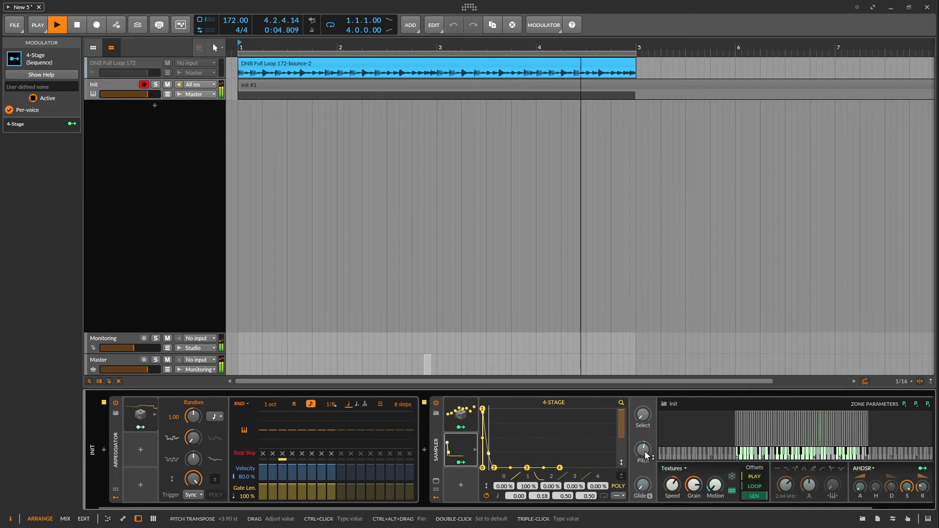
click(462, 463)
drag(646, 448, 646, 409)
click(462, 463)
drag(500, 473, 485, 473)
click(461, 463)
drag(644, 447, 644, 428)
click(464, 461)
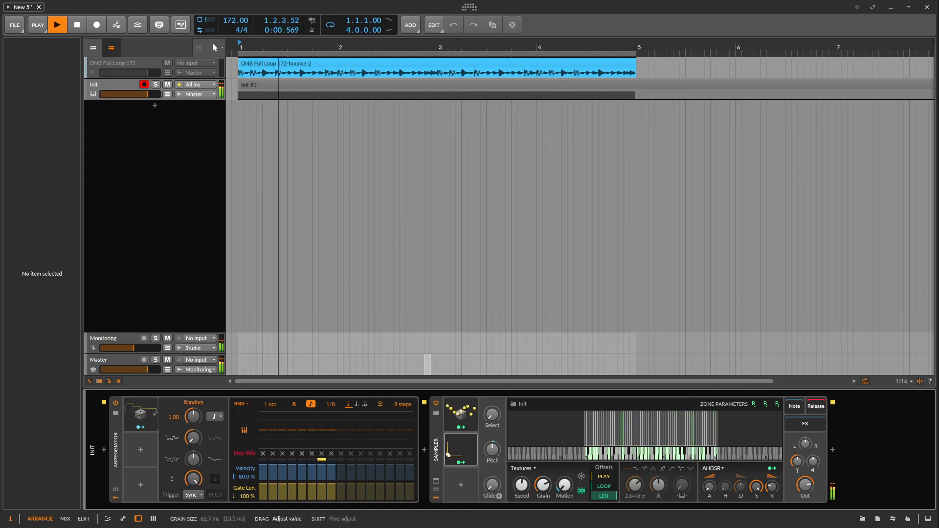
Step: Try the Repitch play mode in the Sampler with a changed playback speed
click(523, 469)
click(527, 480)
drag(522, 485, 522, 493)
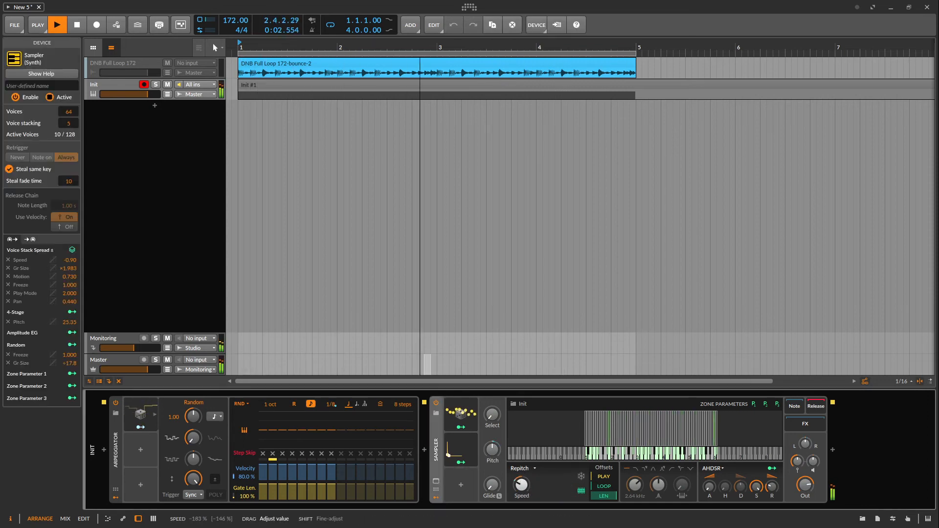
Step: Switch the Sampler to Cycles play mode with Freeze on, position at 29.0 % and Formant at +11.76 st
click(519, 469)
click(523, 484)
drag(521, 484, 521, 486)
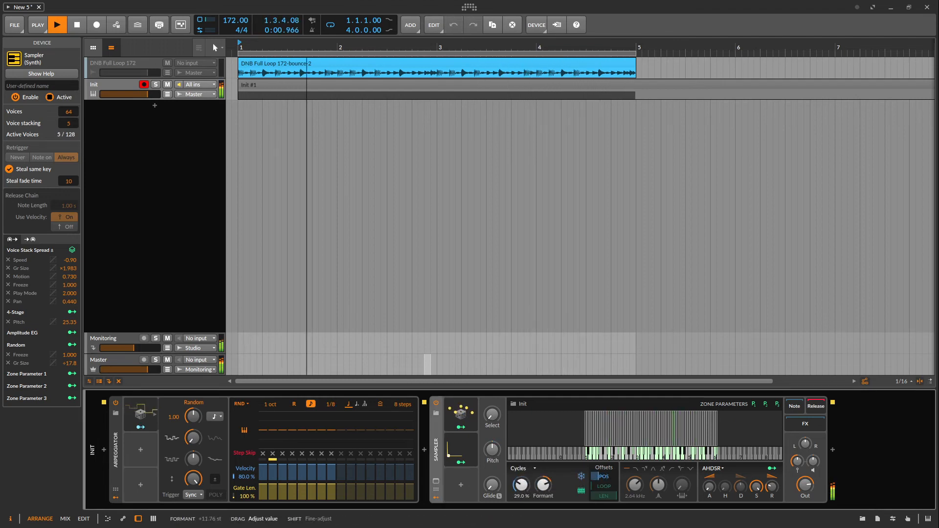
Step: Set the Random modulator's Freeze amount to -1.00 and modulate the filter frequency by 99.50 with it
click(460, 426)
drag(581, 476, 581, 476)
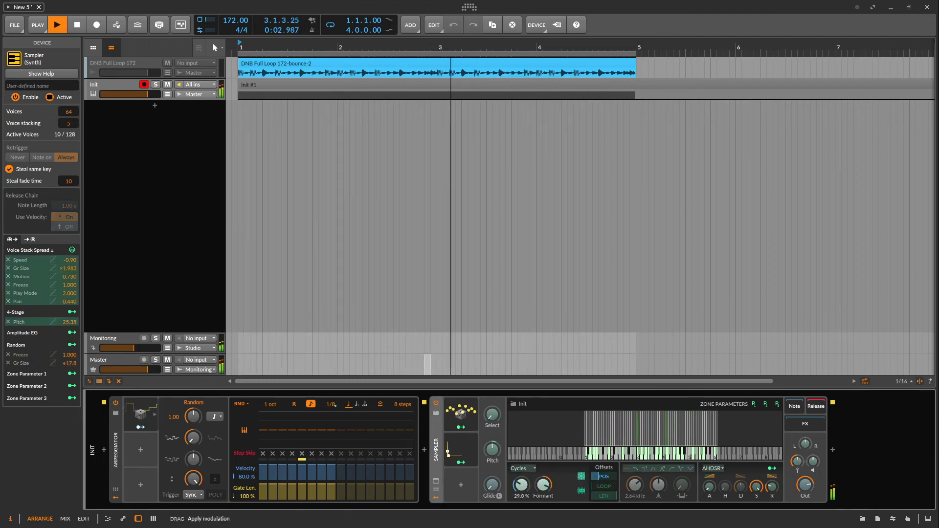
click(465, 426)
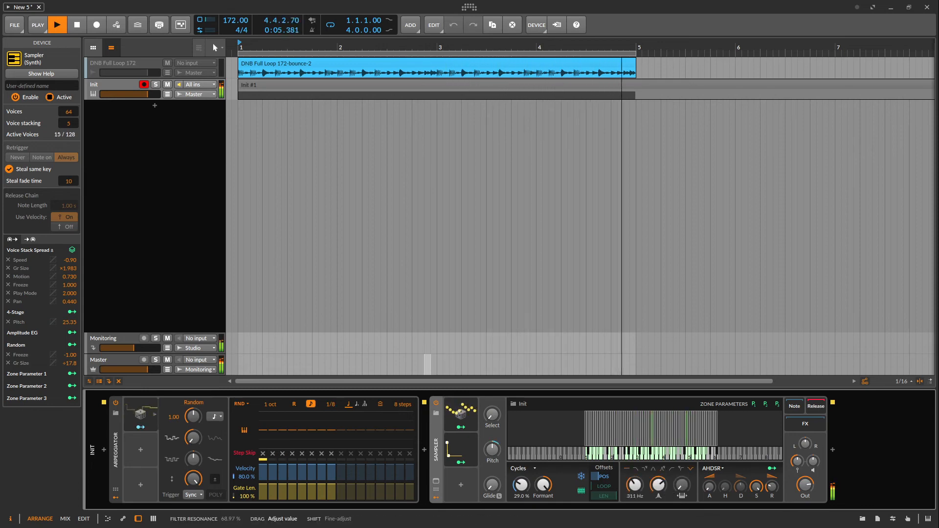
click(462, 428)
drag(634, 485, 658, 472)
Step: Modulate the filter's resonance by 1.999 and frequency by 126.6 with the 4-Stage modulator, and lower the filter cutoff to 32.7 Hz
click(460, 462)
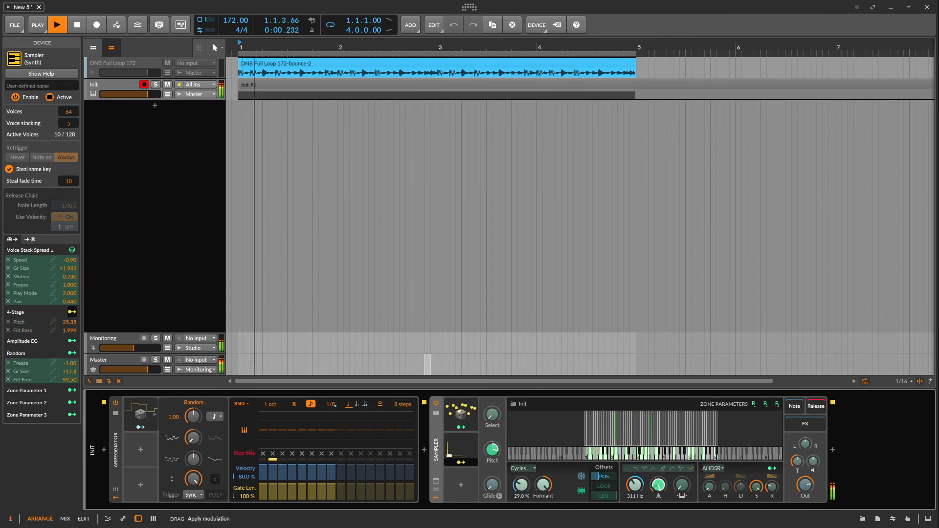
key(Escape)
mouse_move(636, 489)
mouse_down()
mouse_move(653, 479)
mouse_move(652, 492)
mouse_up()
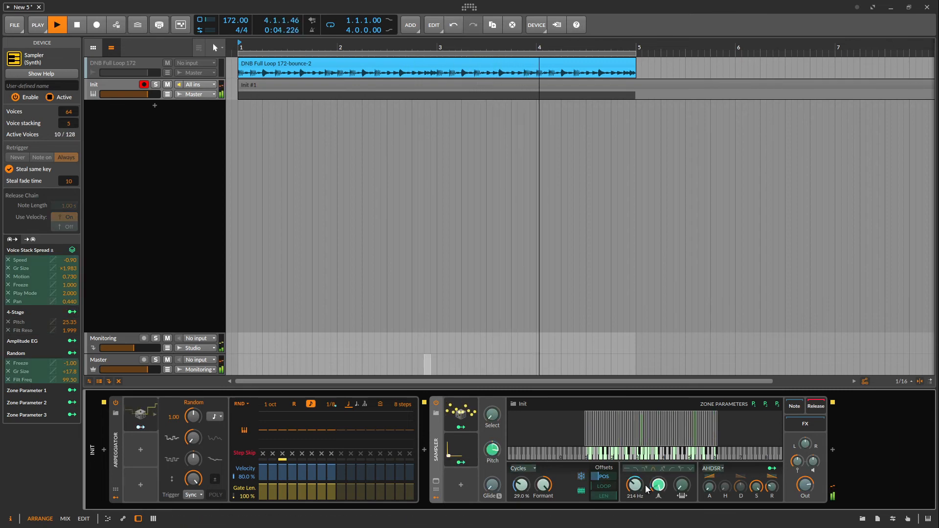
click(469, 464)
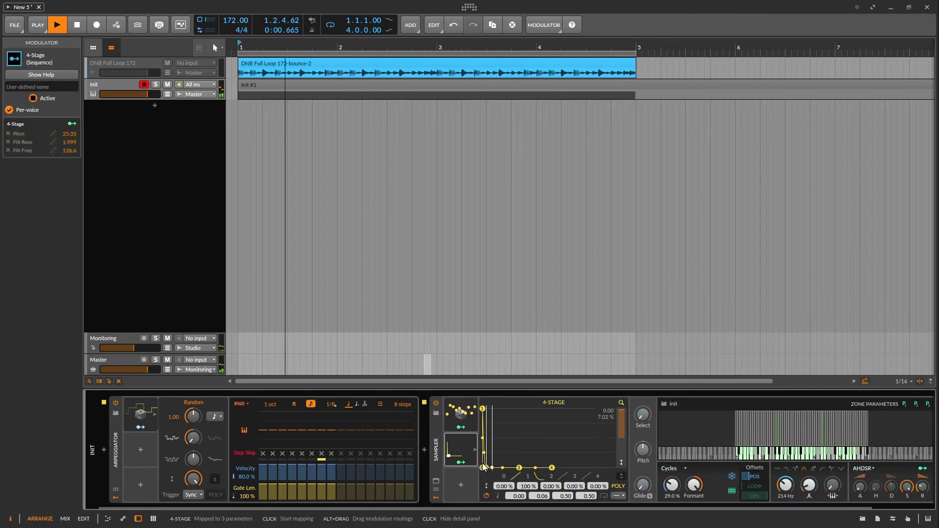
click(467, 470)
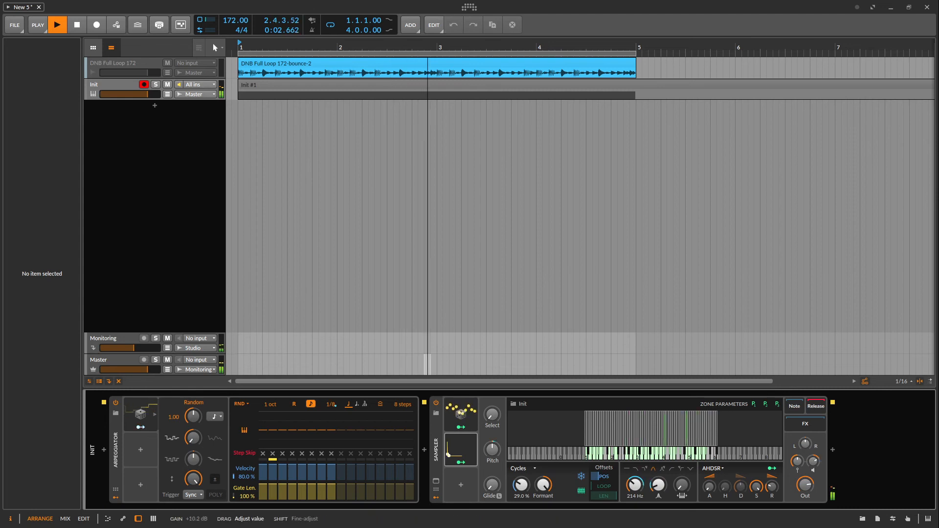
drag(635, 485, 634, 511)
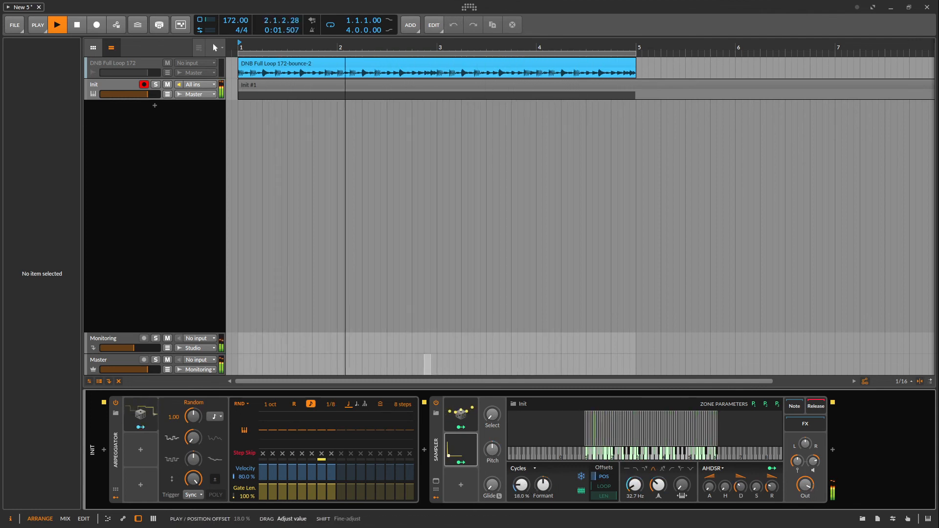
Step: Set the Sampler's play position offset to 12.0 % and switch its play mode back to Textures
scroll(526, 483, down, 4)
click(526, 484)
click(521, 469)
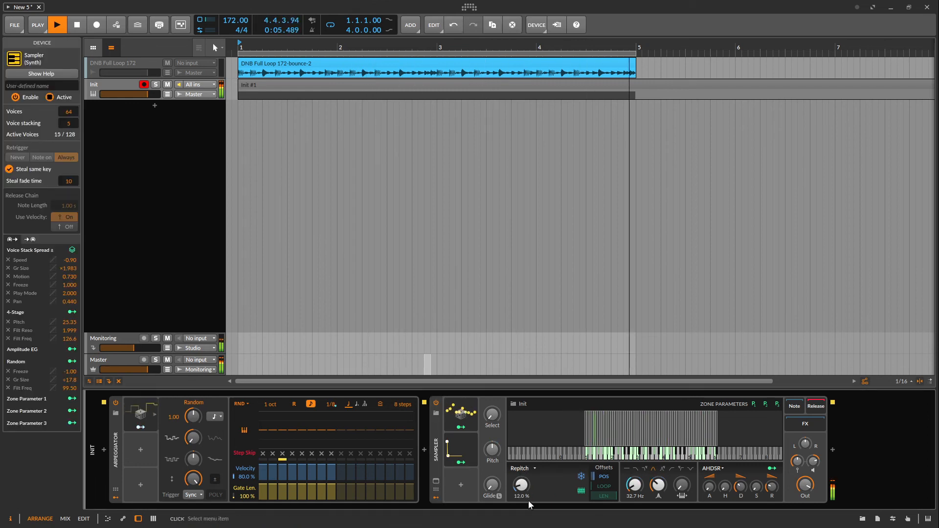
click(529, 502)
Step: Modulate the Sampler's Play Mode by -2.00 with its Random modulator
click(460, 428)
drag(521, 469, 521, 494)
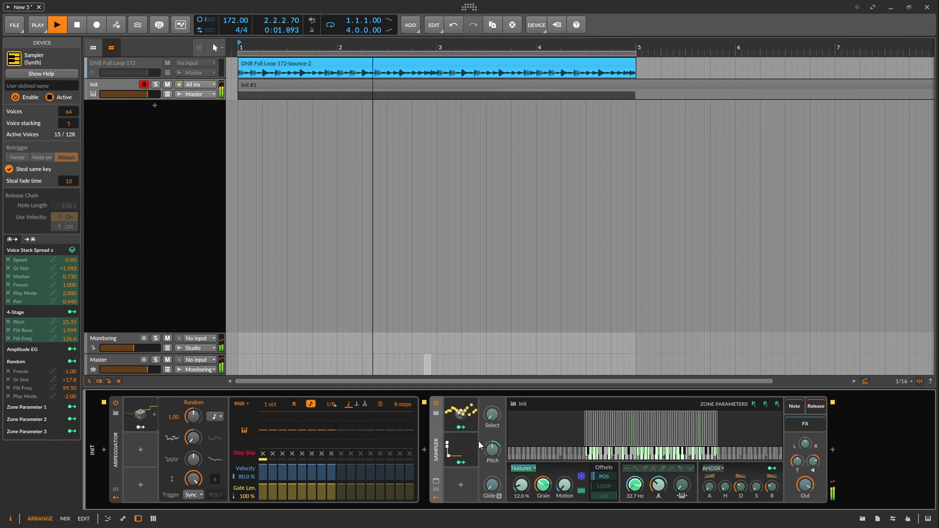
click(461, 427)
Step: Set the Sampler's play position offset to 23.5 %
scroll(521, 484, up, 1)
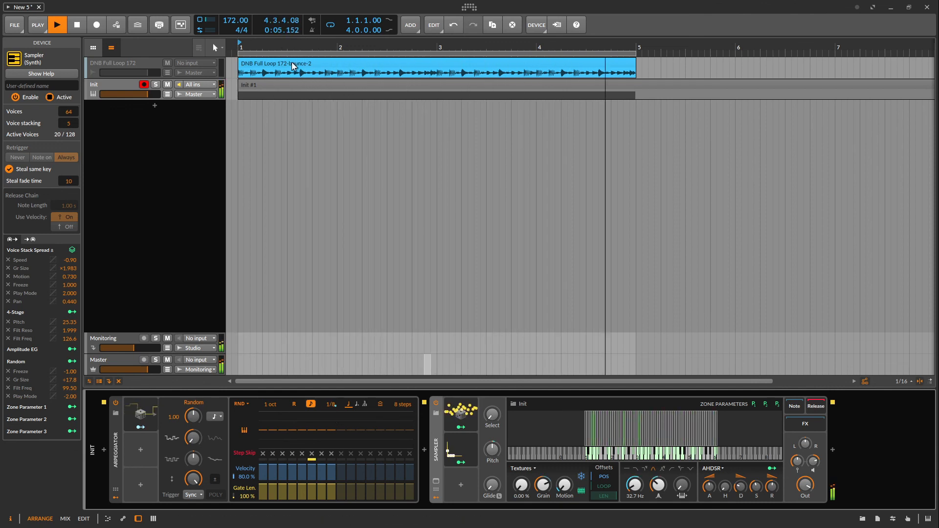
scroll(336, 180, down, 3)
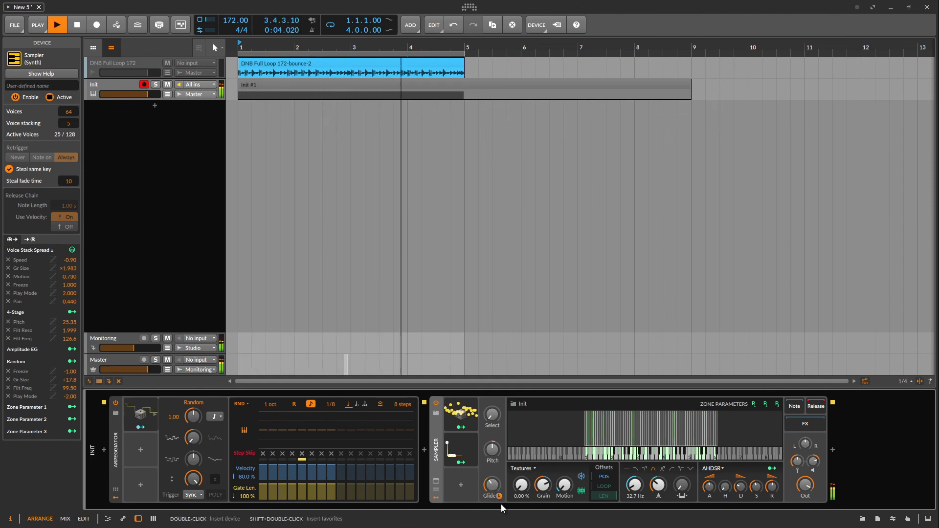
mouse_move(521, 485)
mouse_down()
mouse_move(521, 459)
mouse_move(517, 495)
mouse_up()
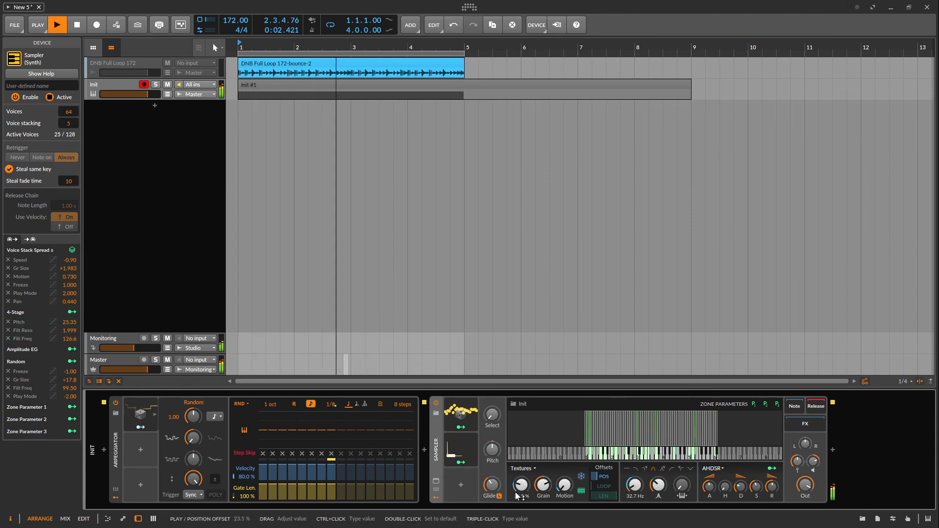